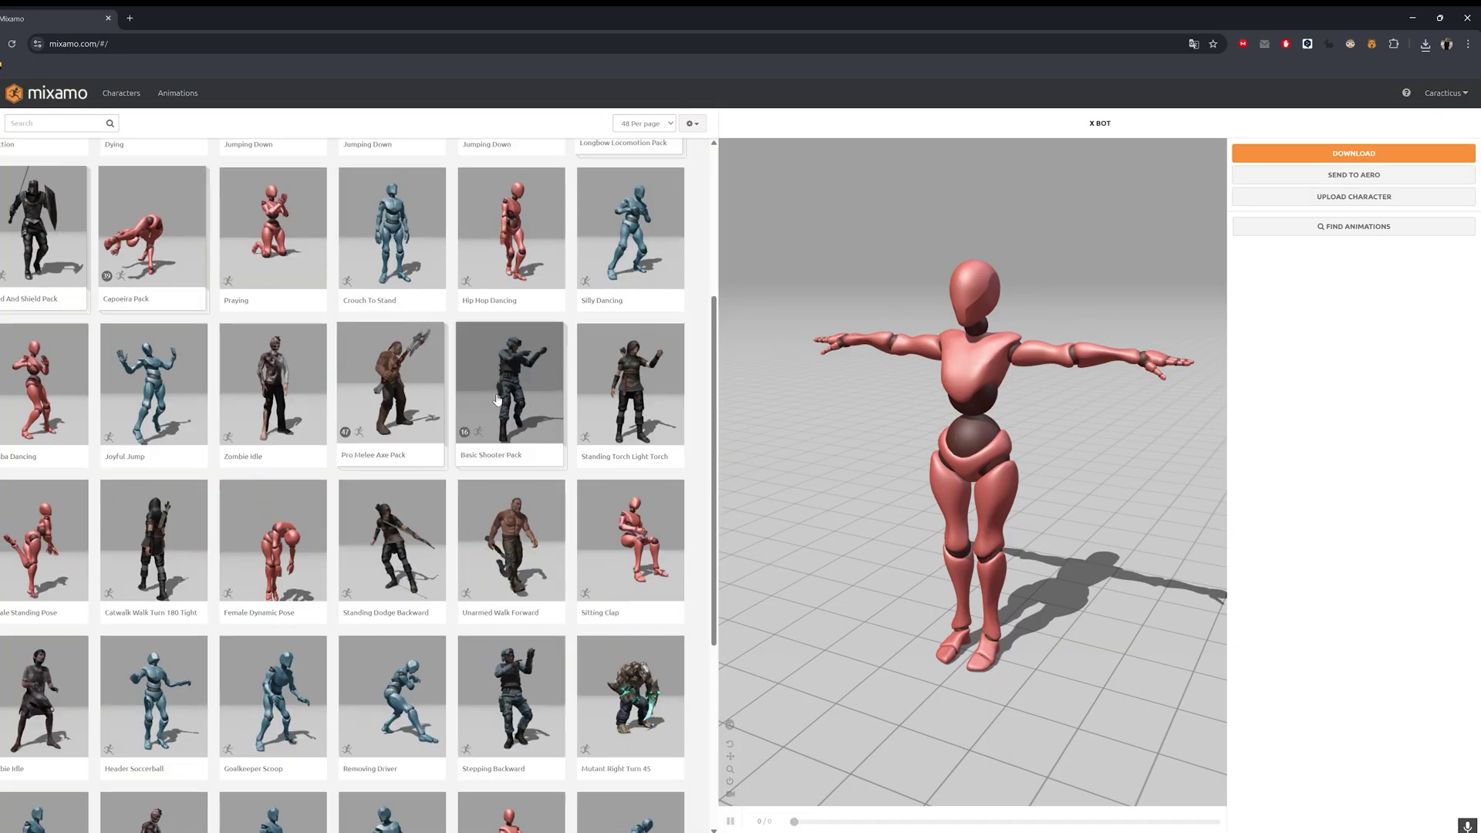
Step: Load Mixamo's Old Man Idle animation onto the X Bot in the viewer
scroll(509, 364, up, 1)
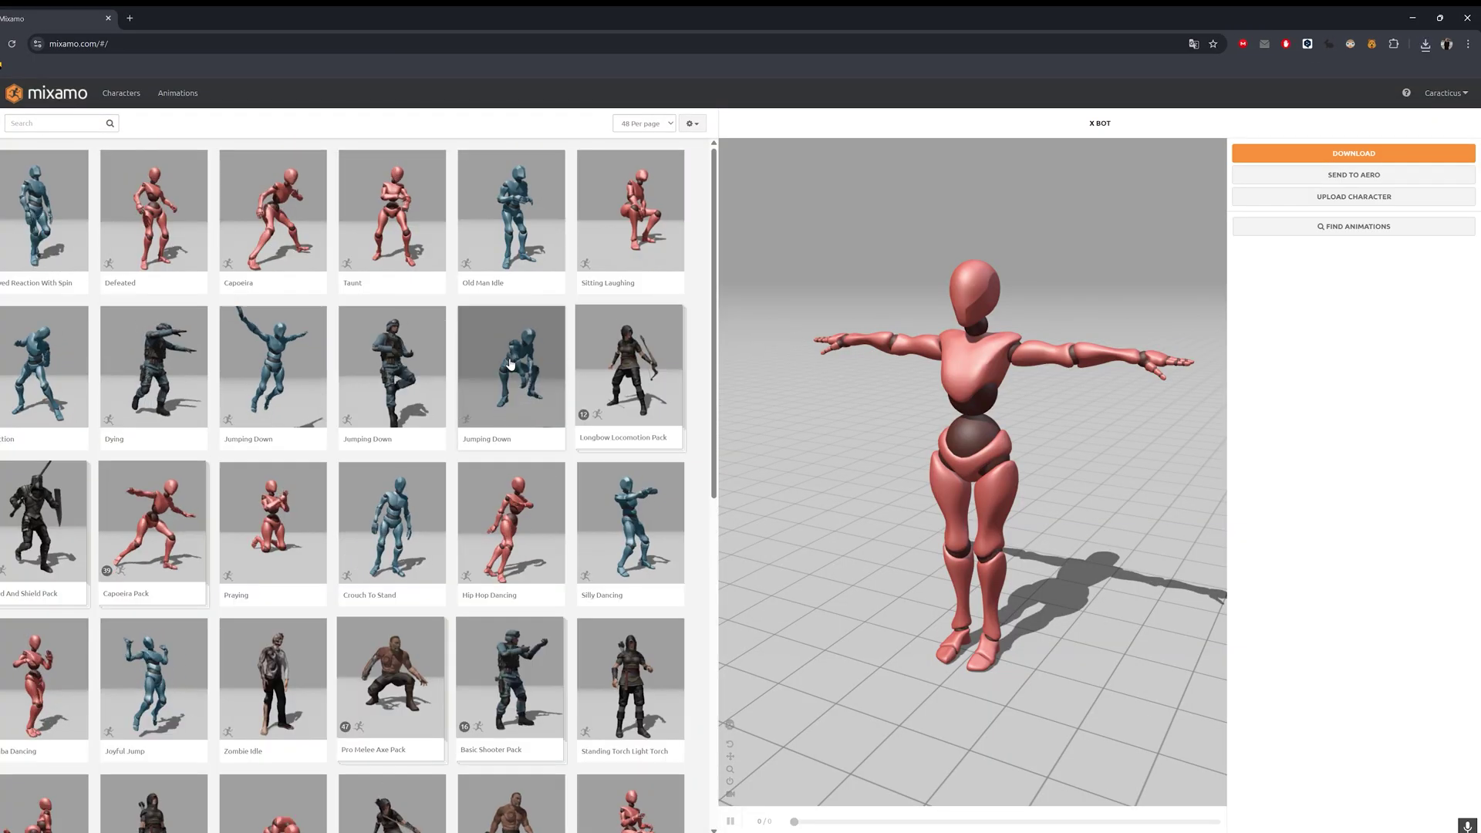
click(527, 232)
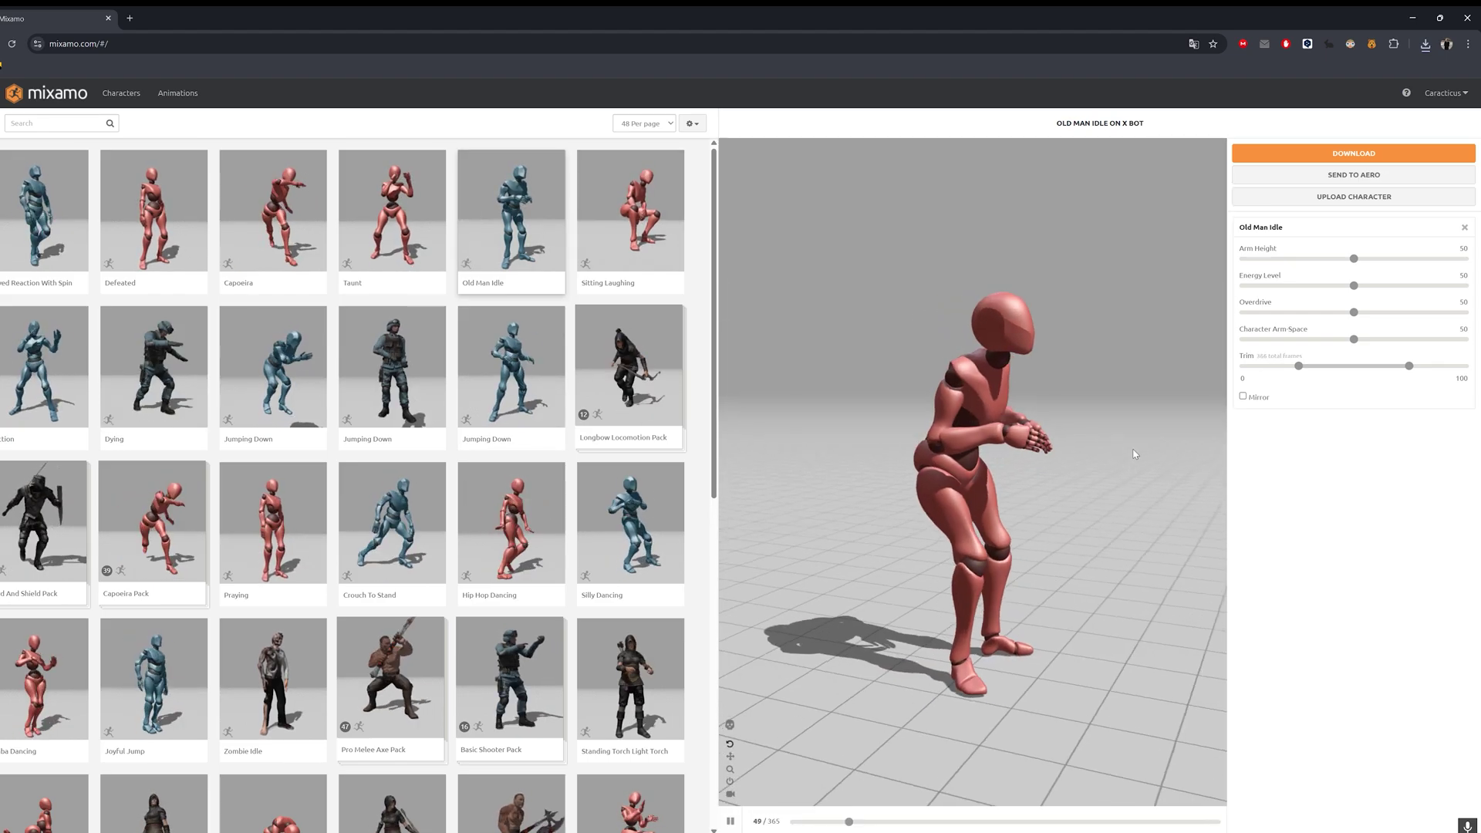
Step: Download Old Man Idle as FBX Binary with skin
click(1387, 154)
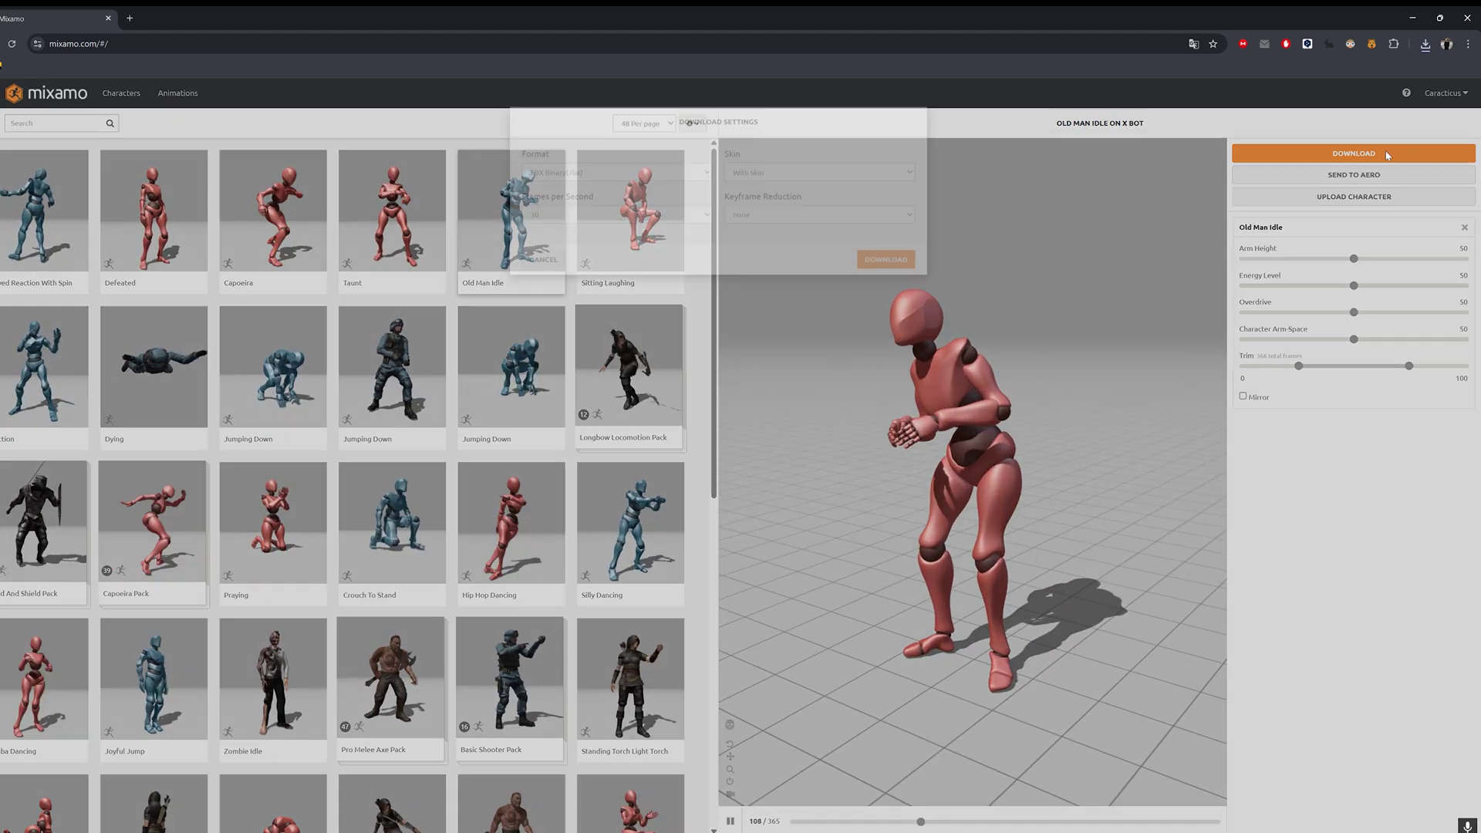
click(861, 206)
click(818, 222)
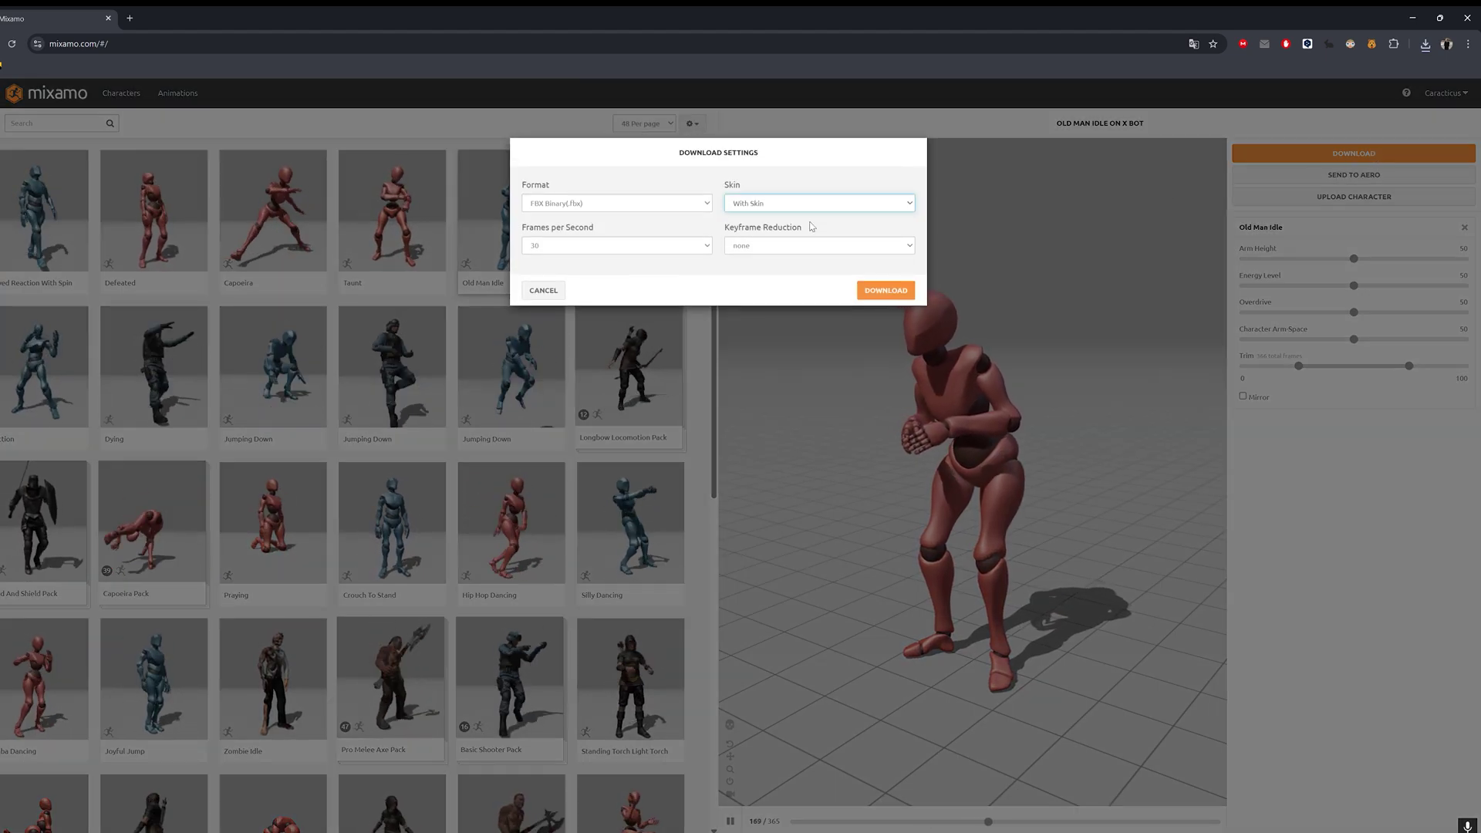
click(887, 290)
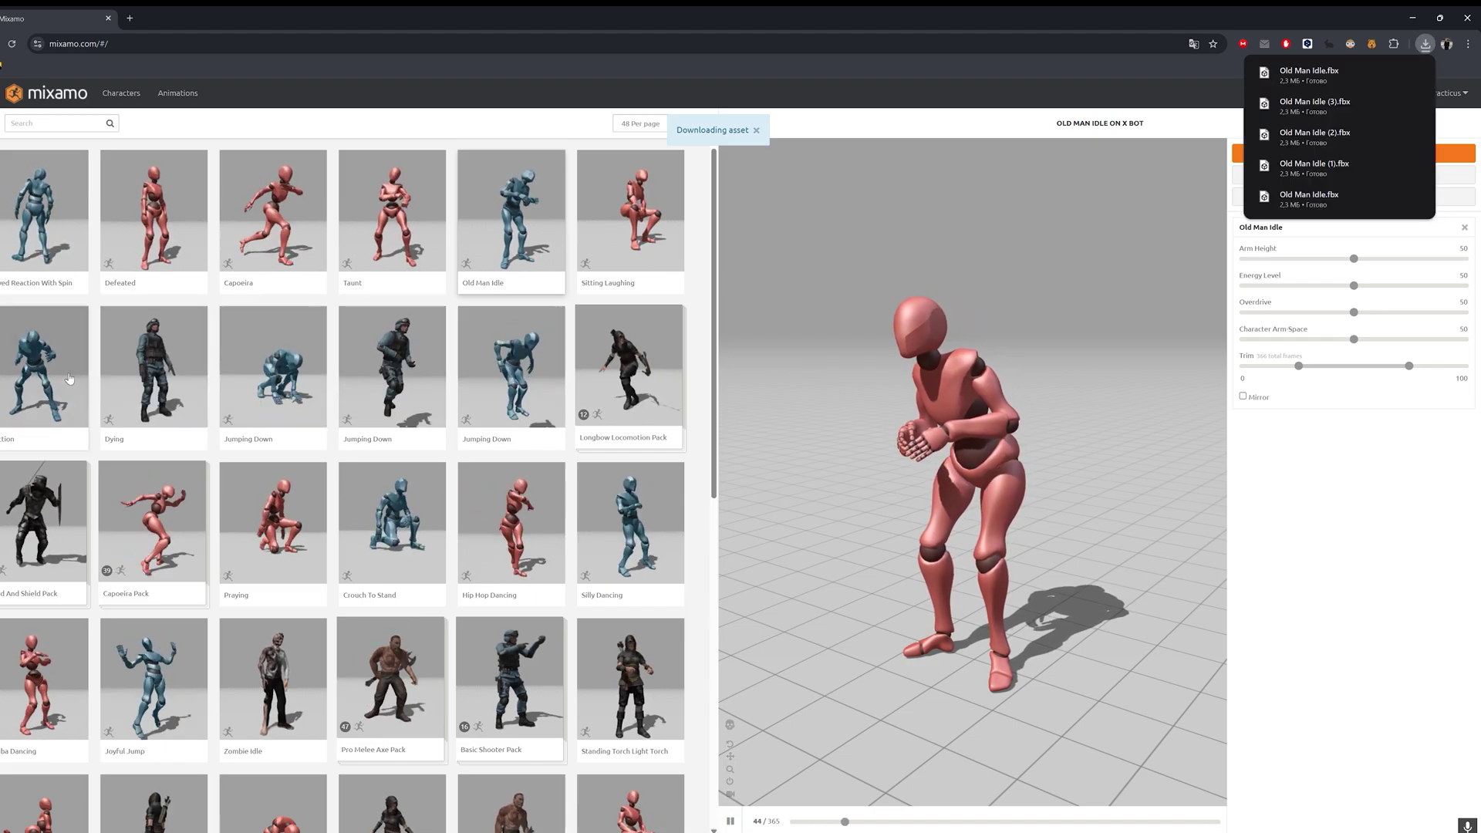
Step: Preview Dodging Right and download it as FBX Binary with skin
scroll(119, 446, down, 2)
scroll(120, 446, down, 8)
click(630, 656)
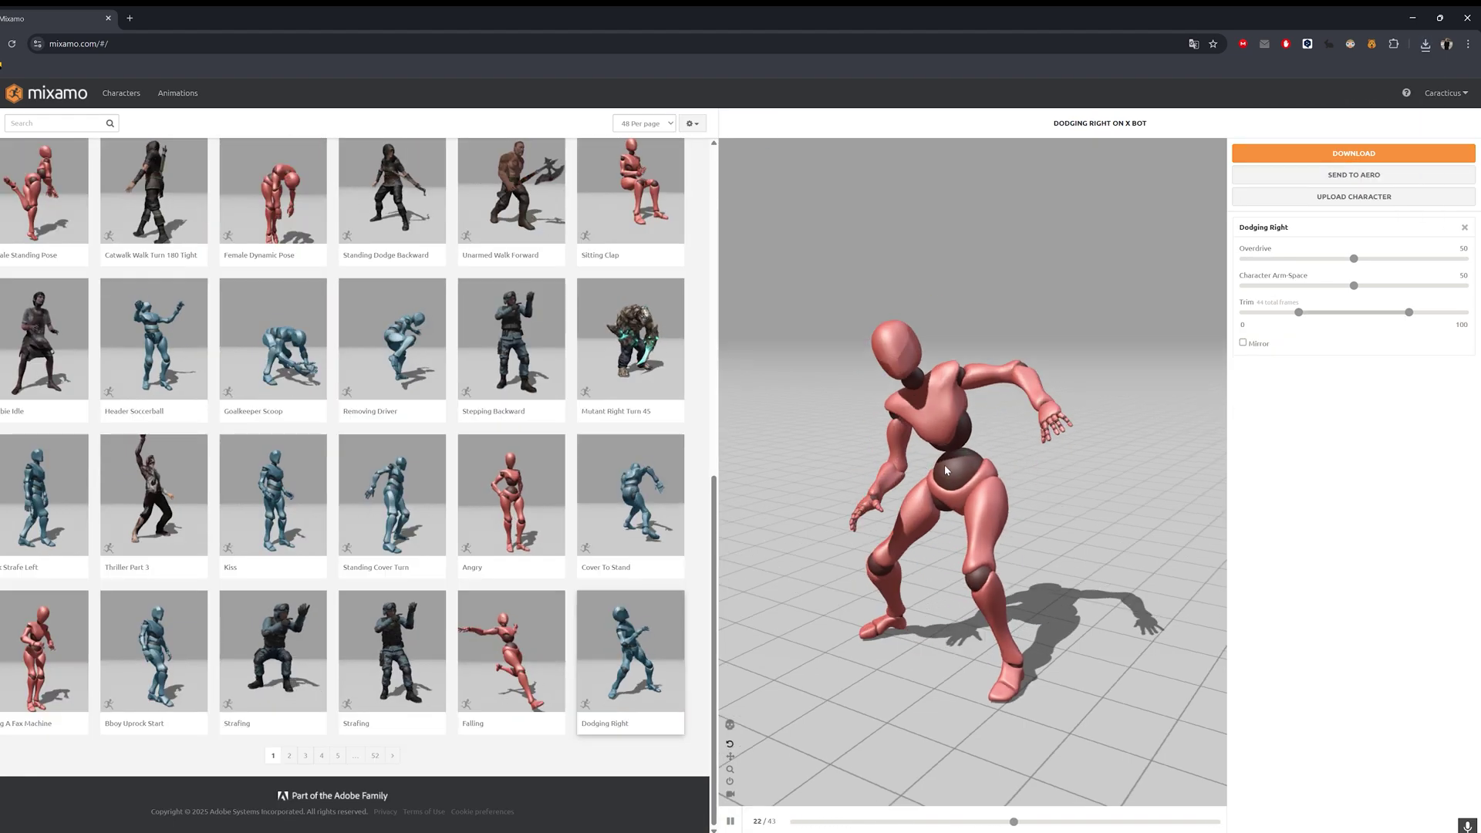
click(1354, 153)
click(793, 202)
click(793, 225)
click(884, 288)
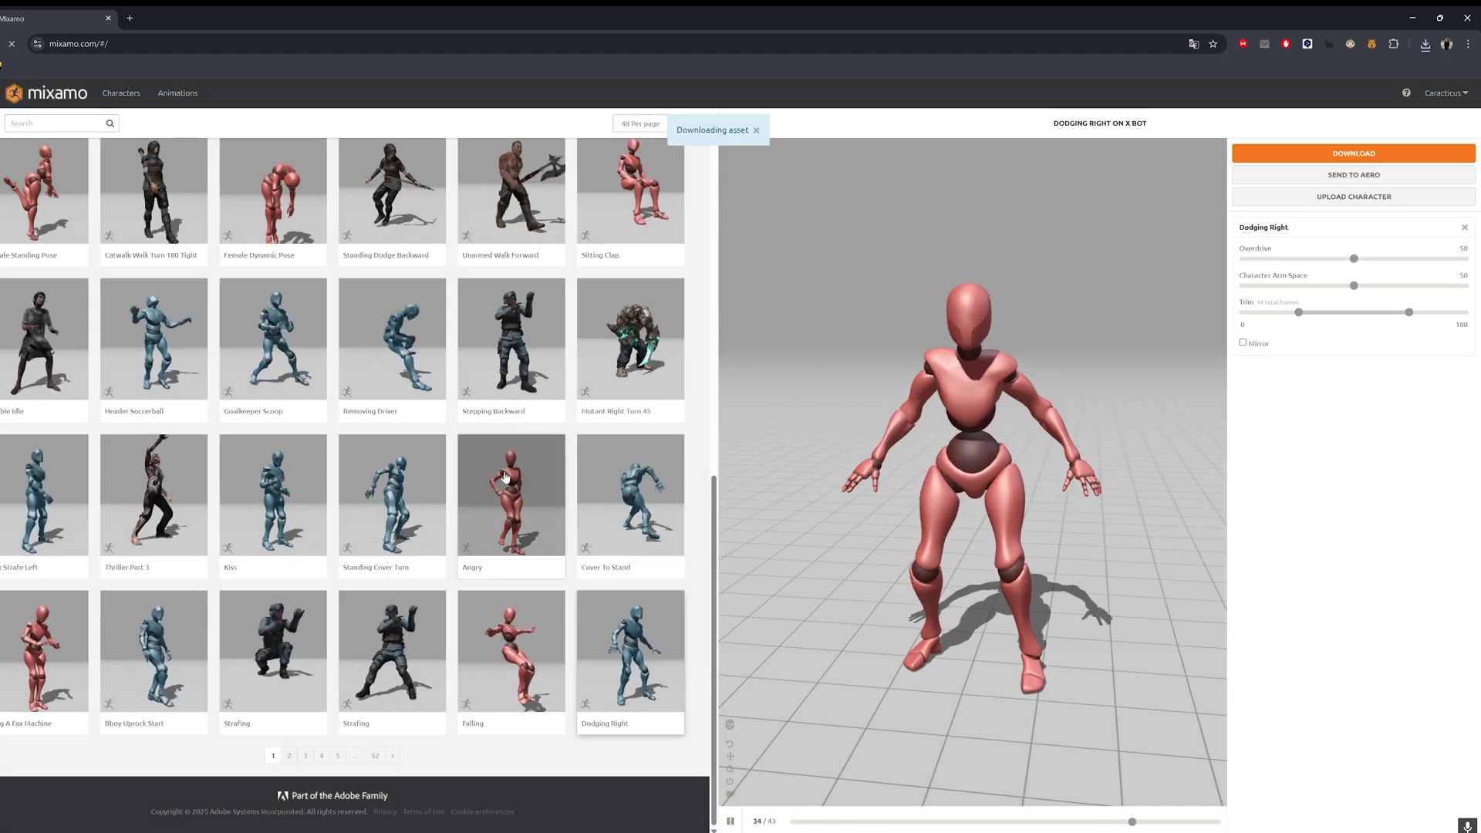
Step: On page 5, preview Cover To Stand and download it as FBX with skin
click(169, 498)
click(154, 359)
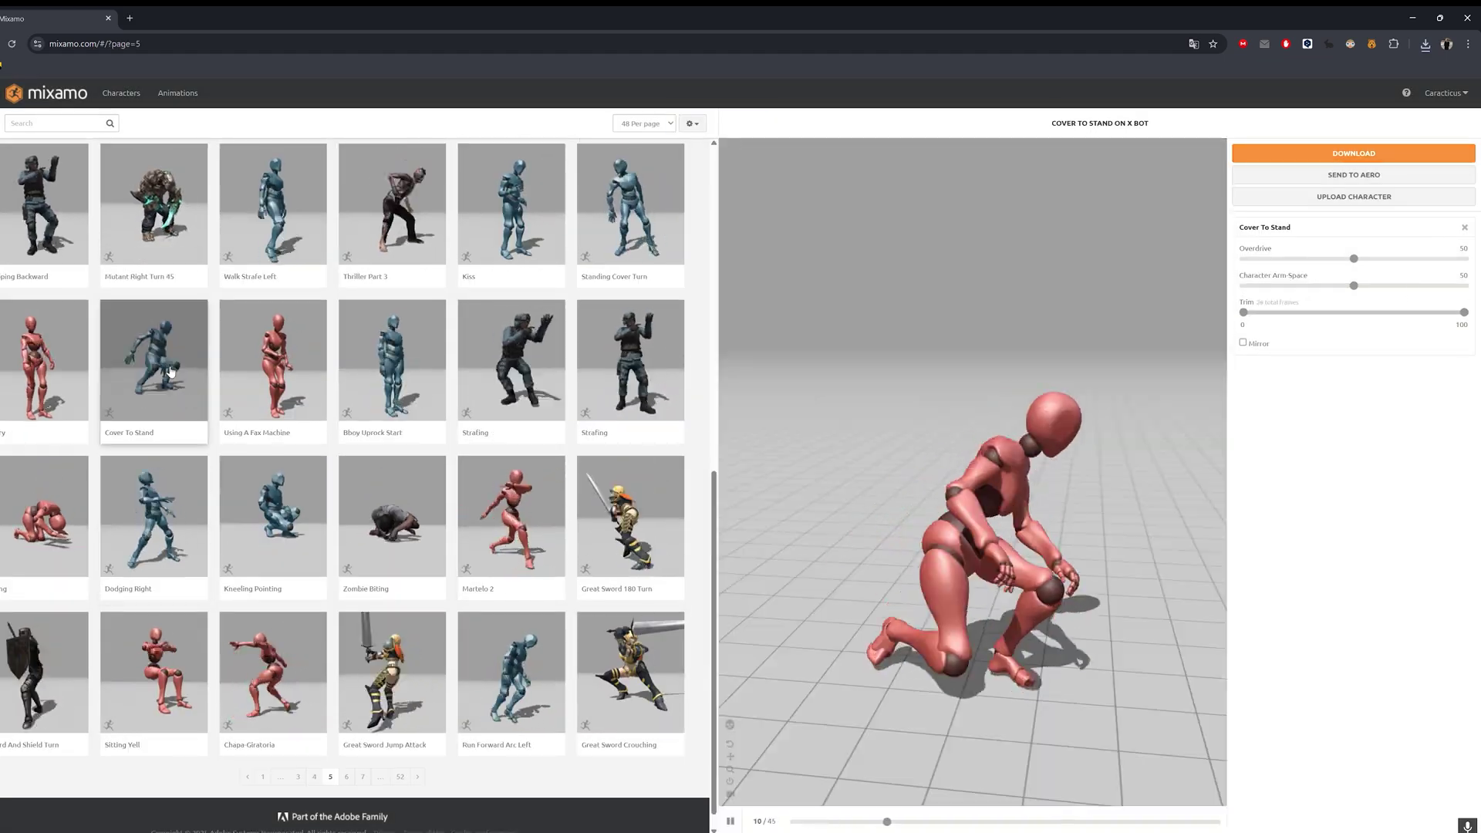
click(1354, 153)
click(885, 290)
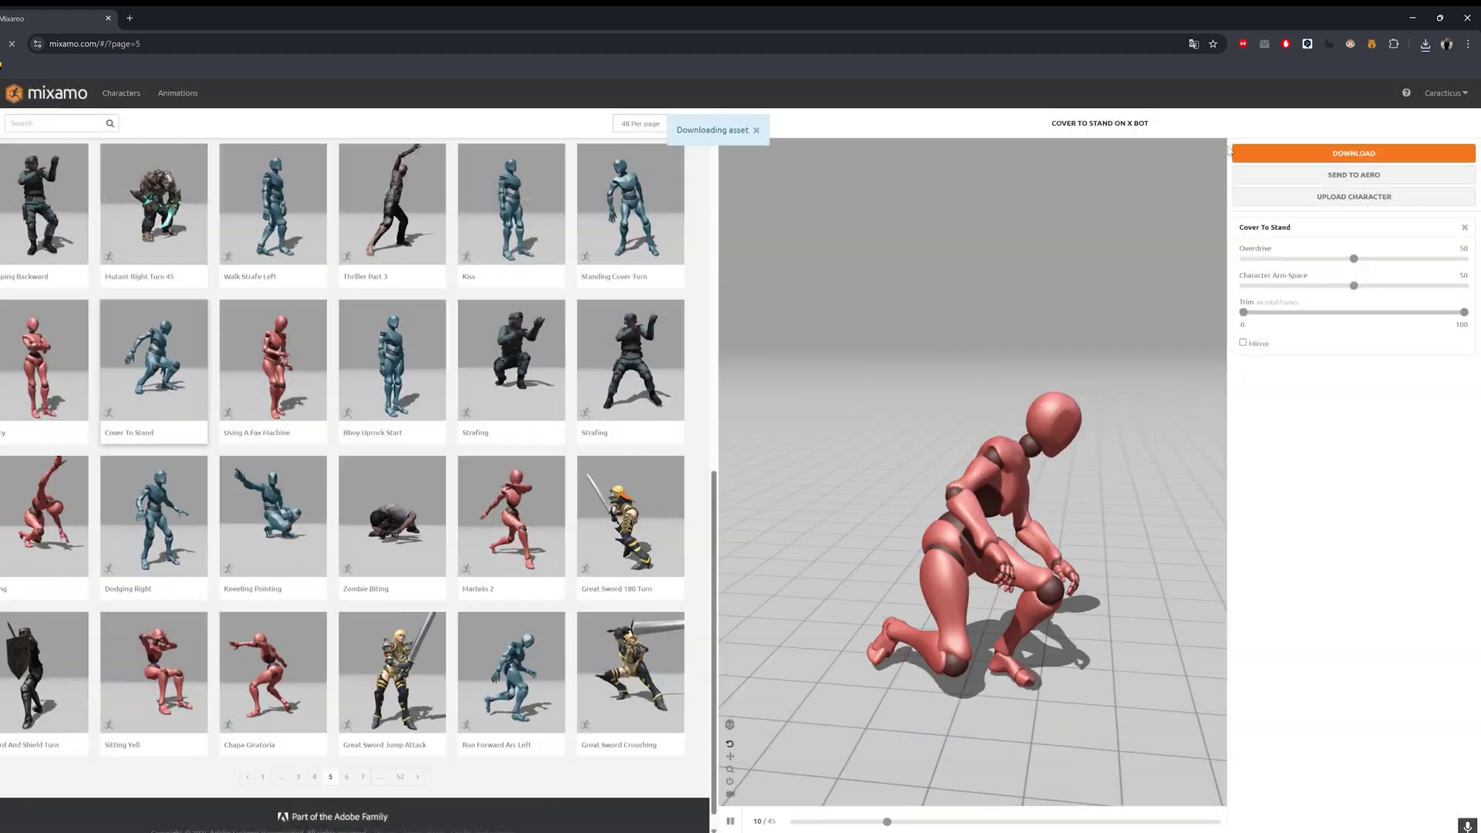
Step: Import the three downloaded Mixamo FBX files into Unity's BaseMesh folder
click(1413, 17)
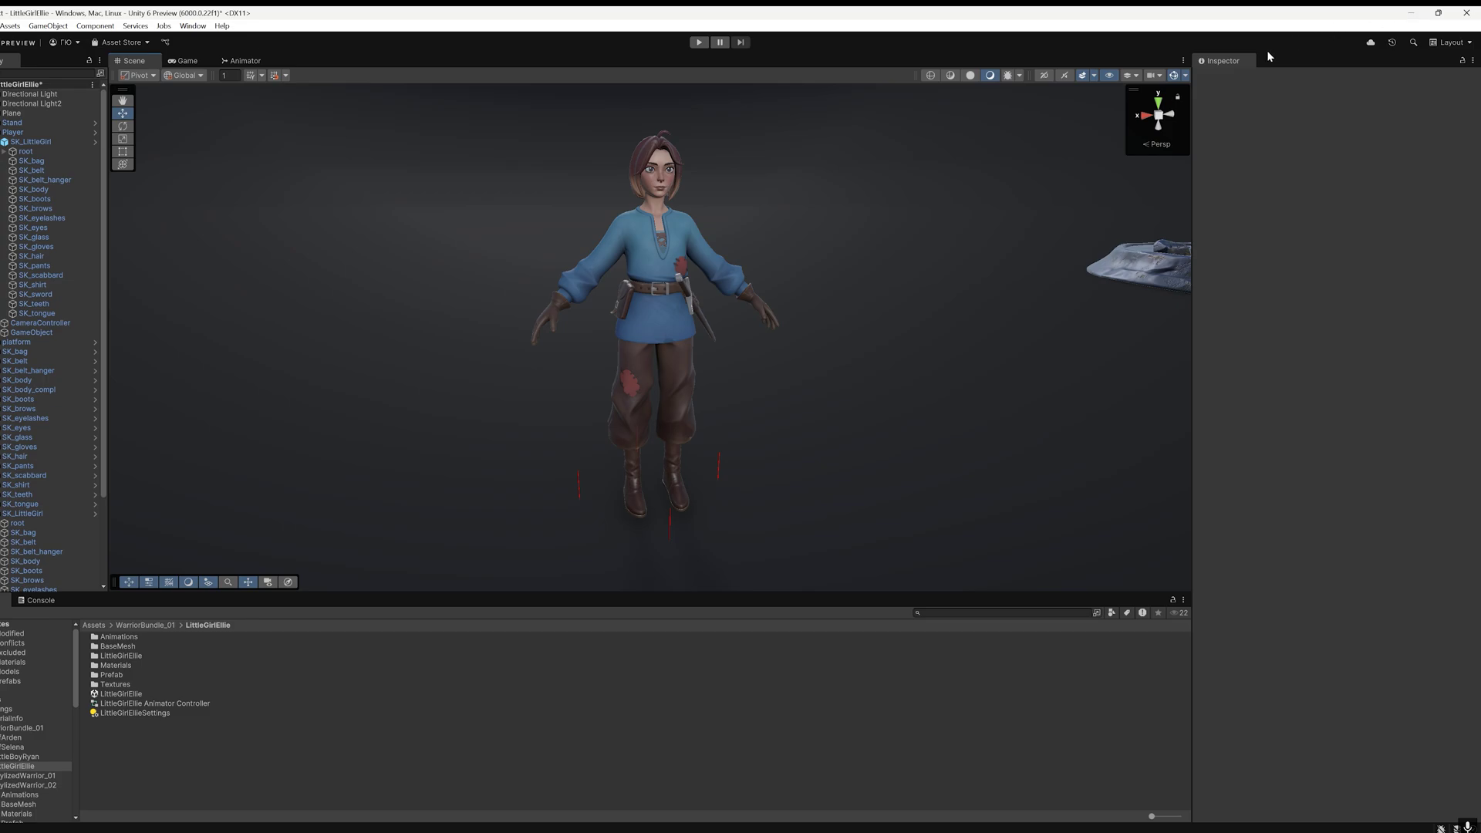
double_click(143, 648)
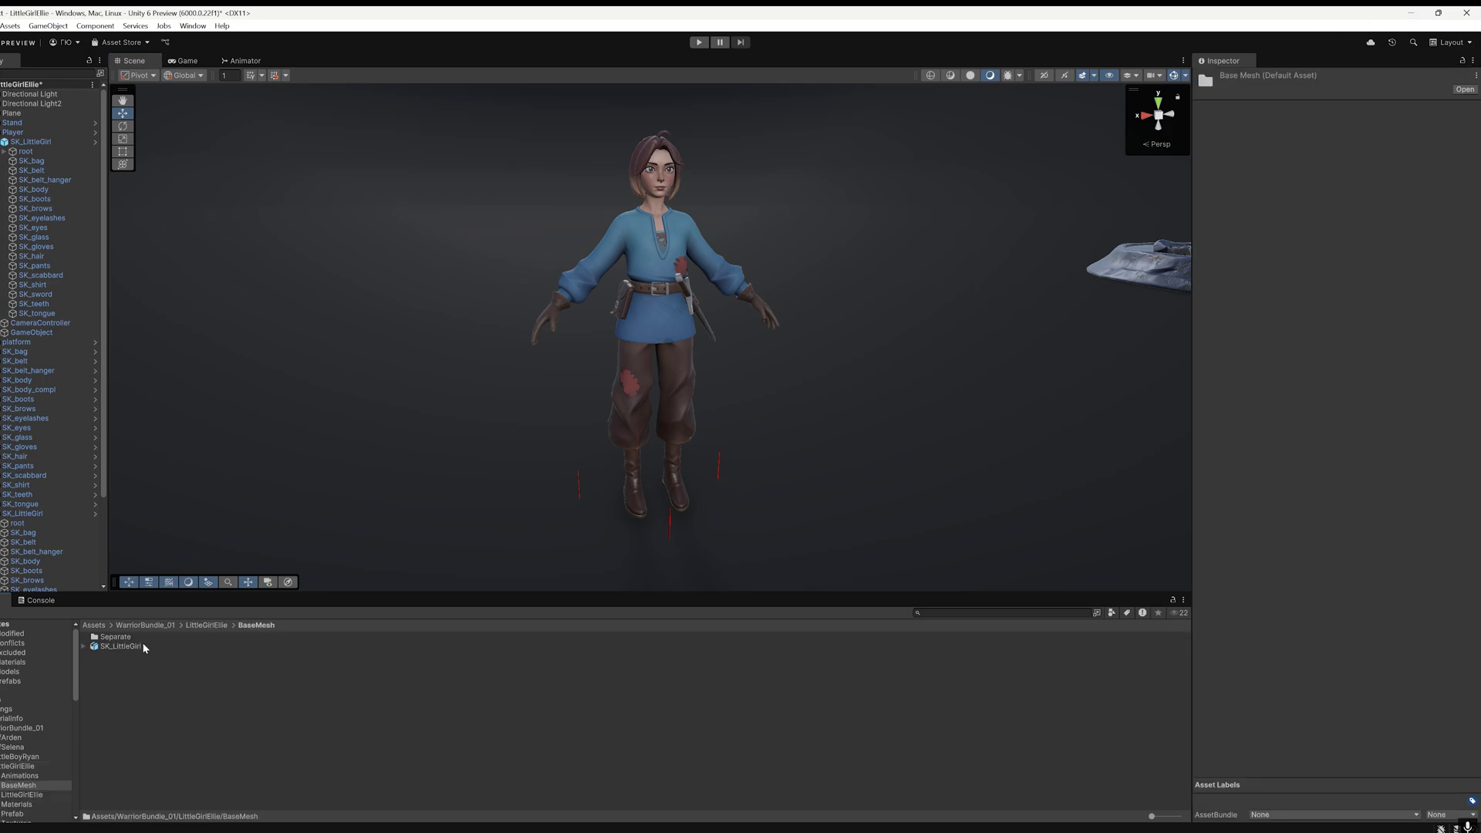
right_click(333, 694)
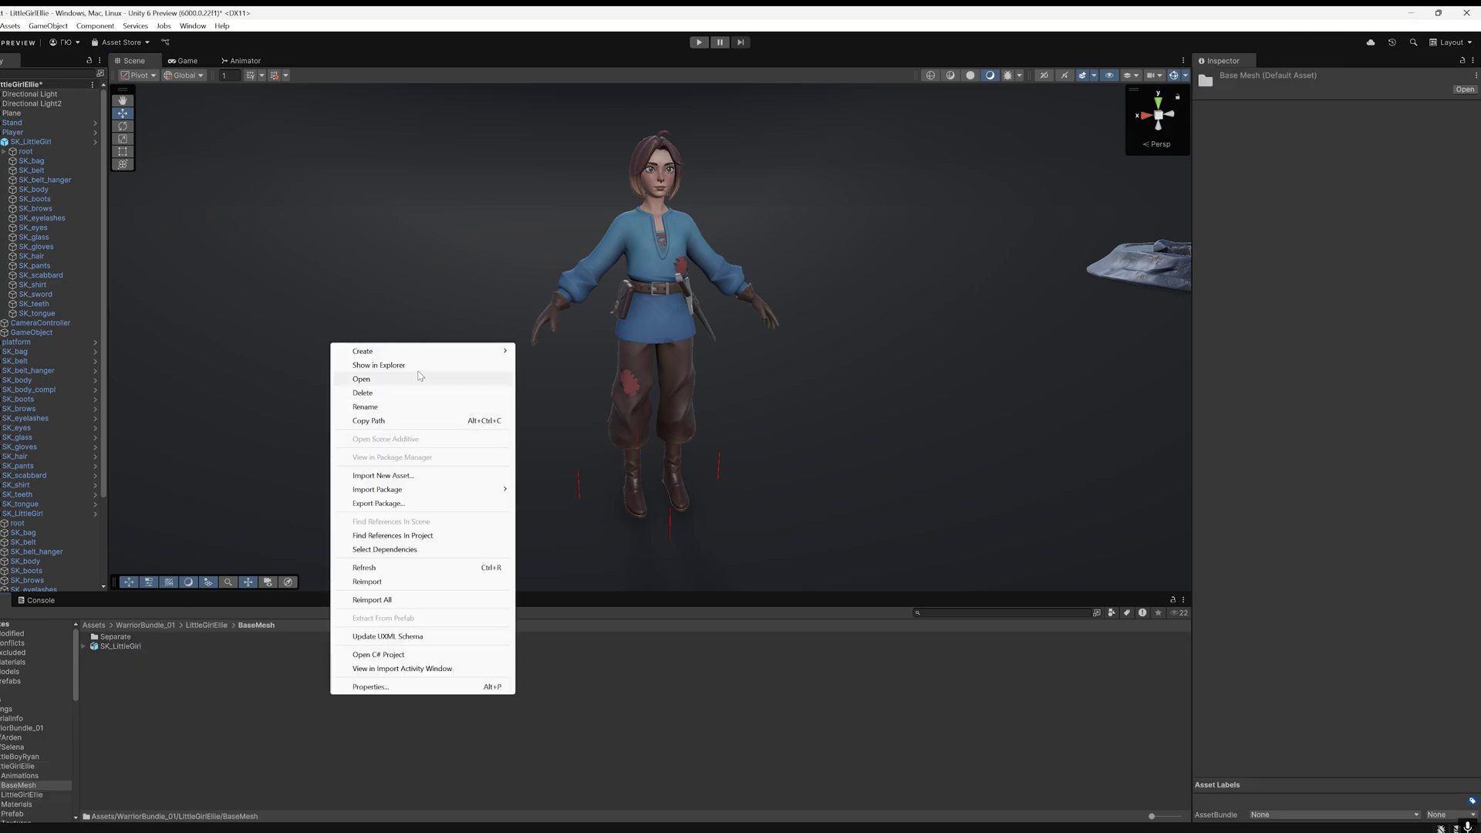
click(384, 476)
key(ctrl+a)
click(571, 433)
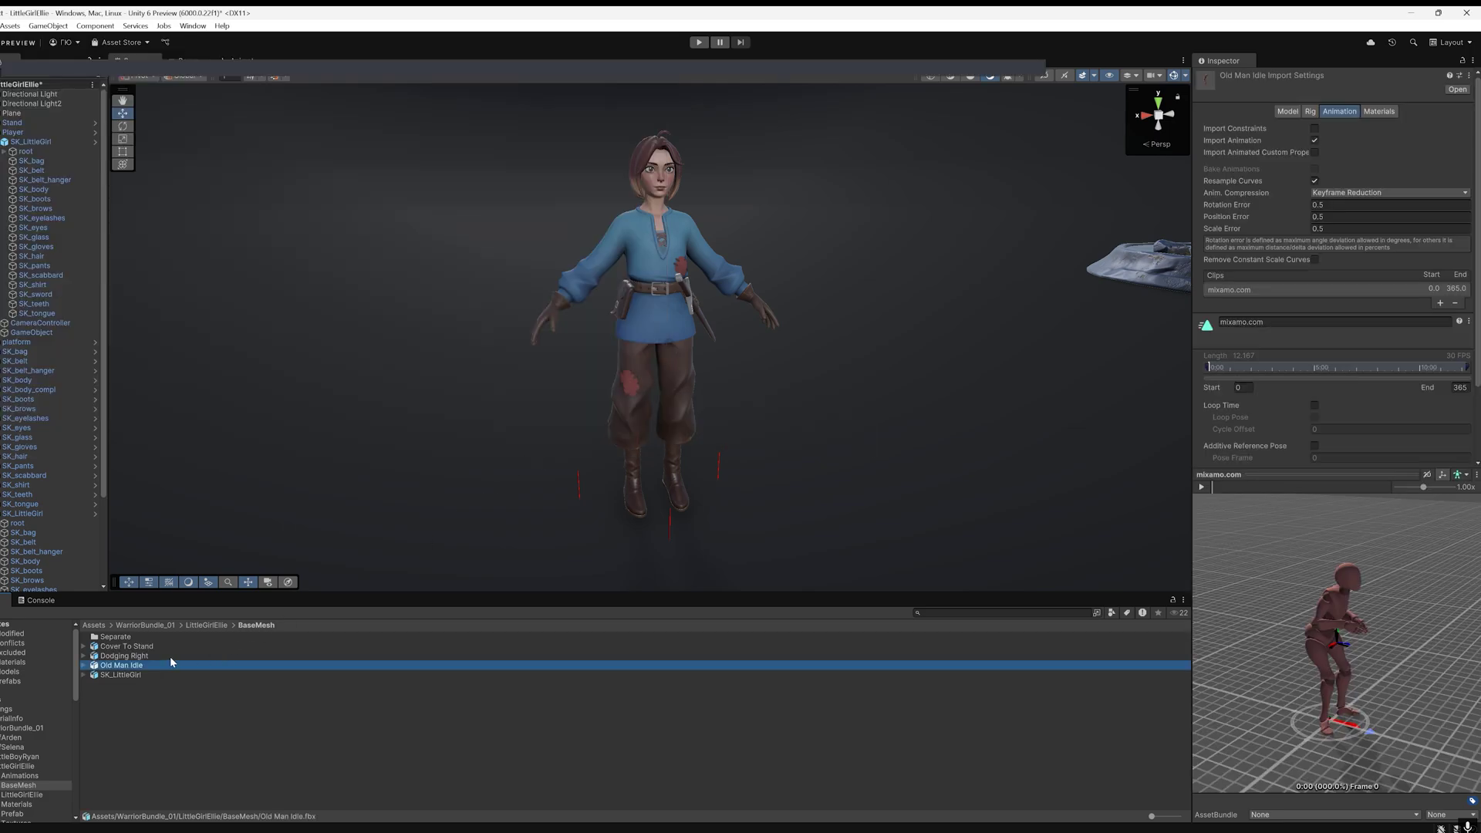
Step: Rename the Dodging Right file to Anim_01 and select all three animation files
click(171, 656)
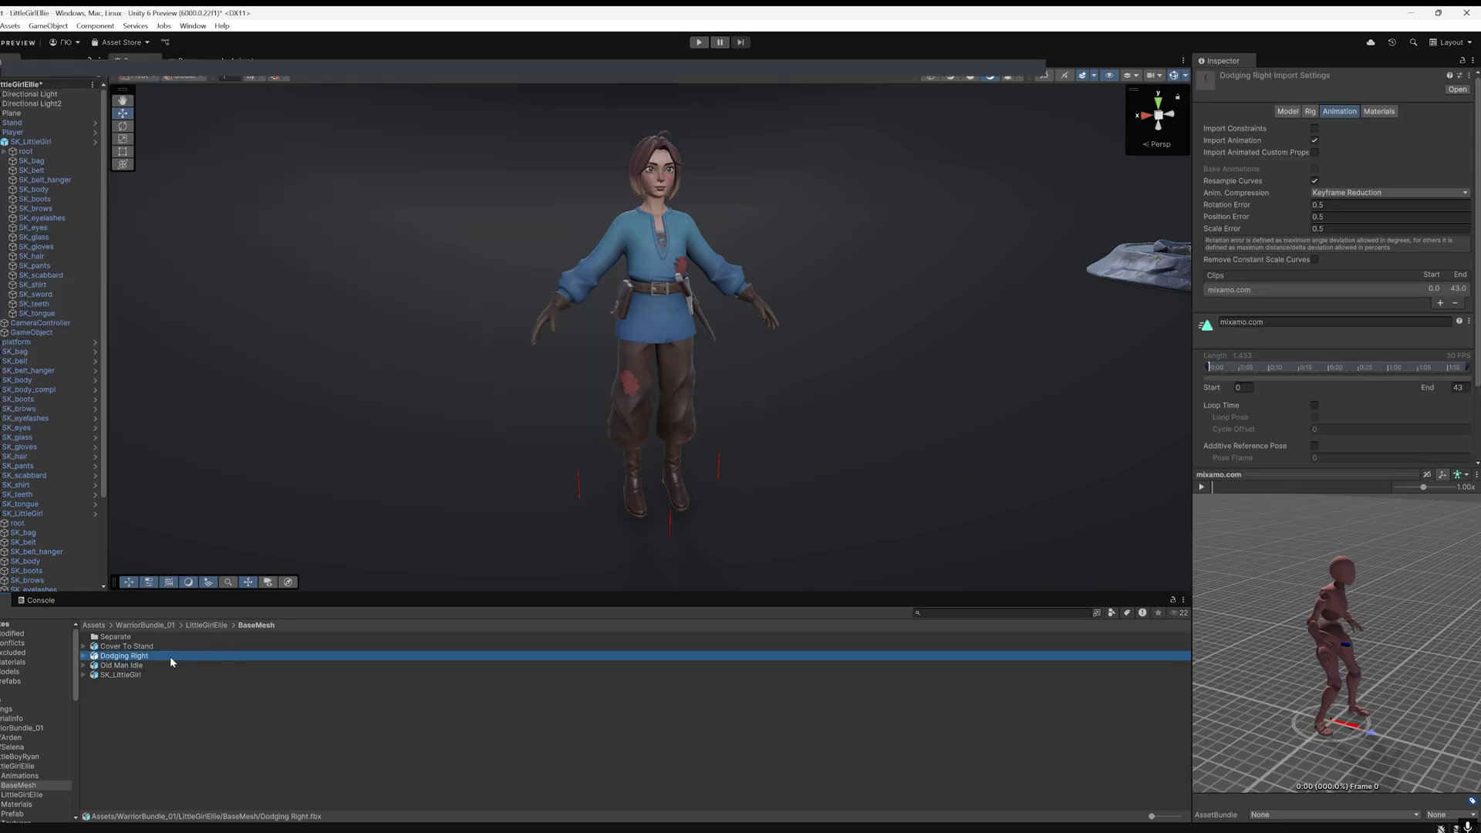
key(F2)
text(Anim_01)
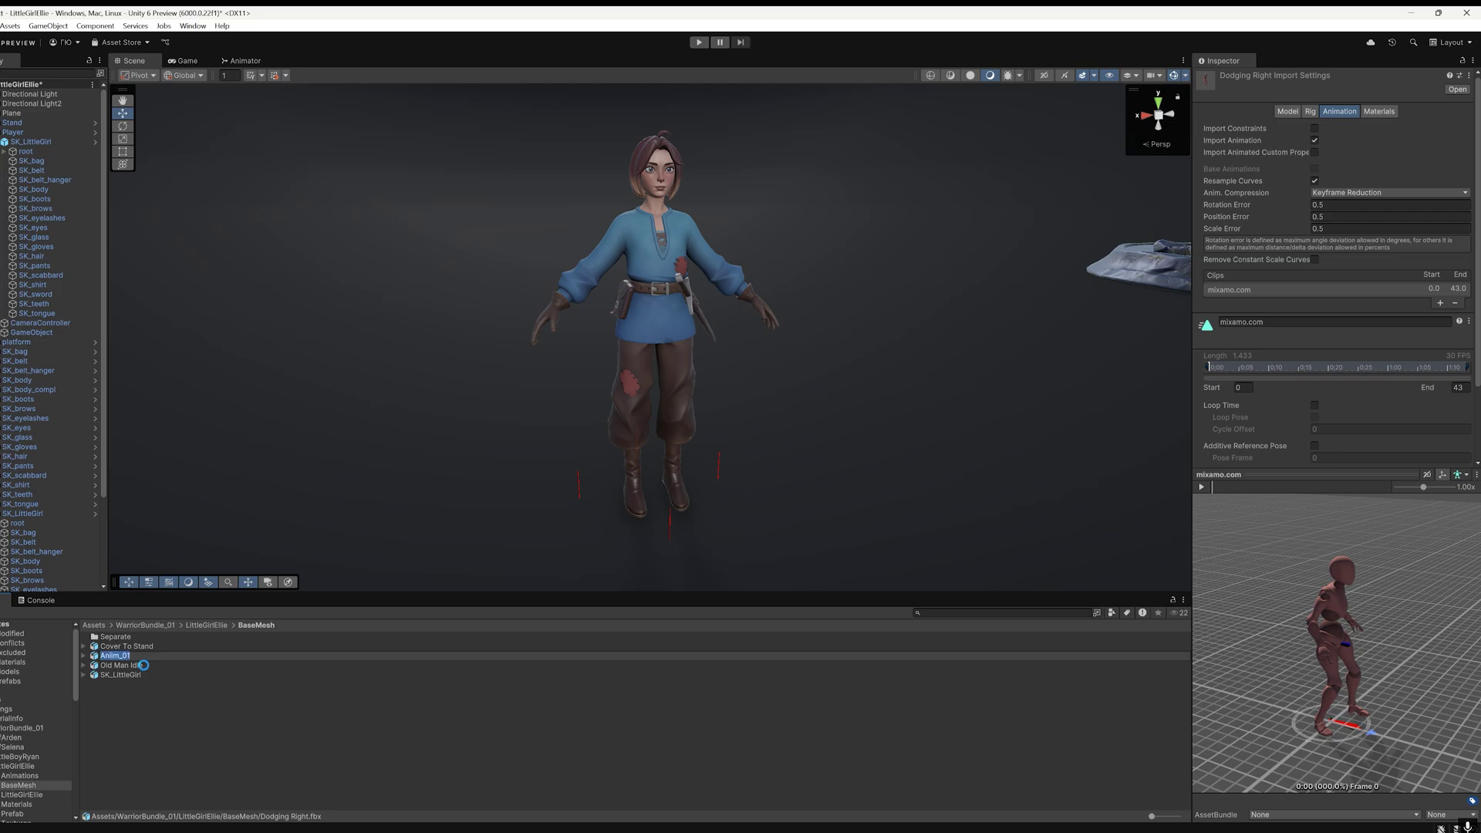
key(Return)
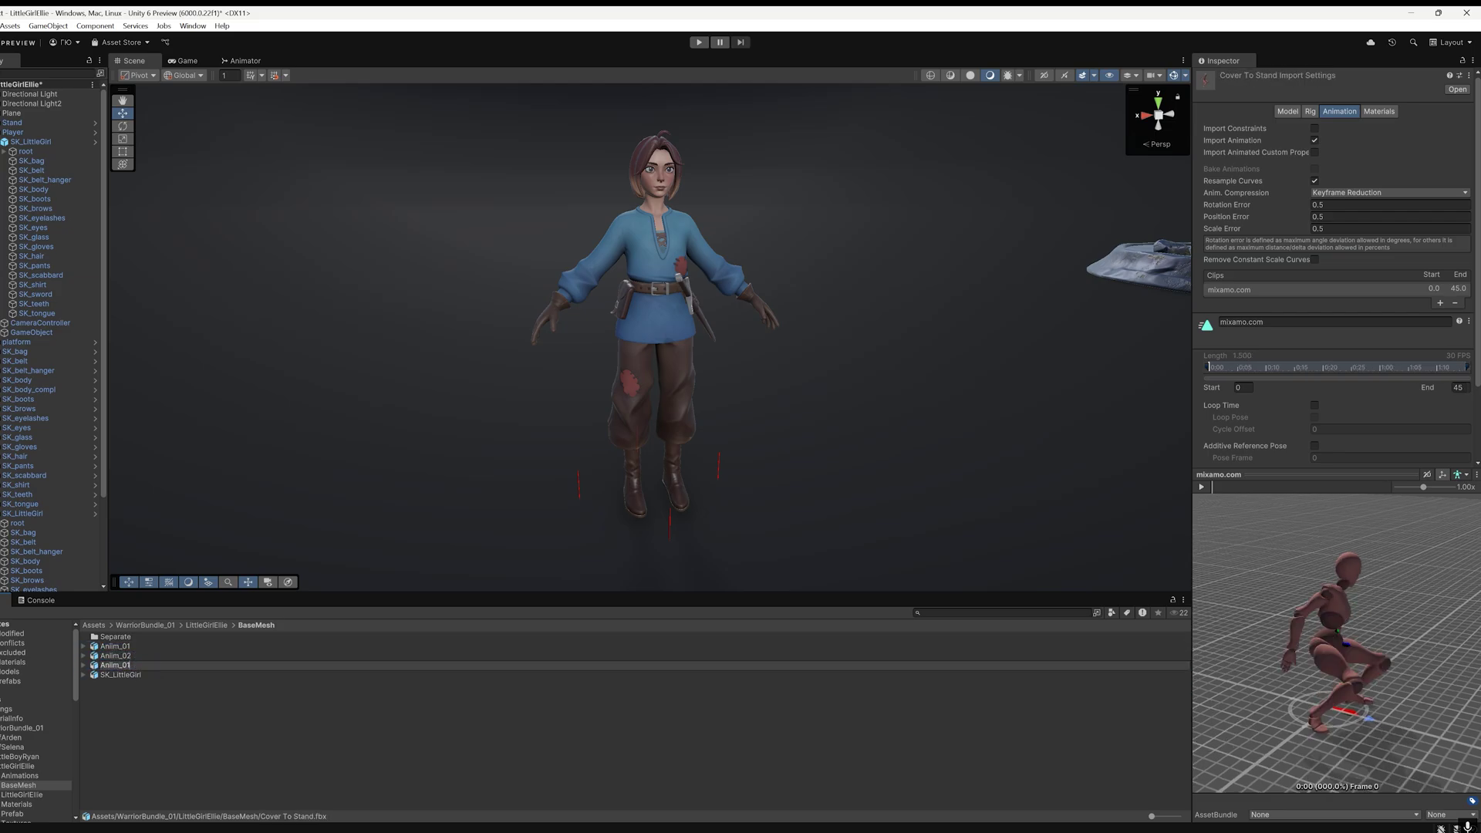
shift+click(143, 666)
Step: Give the three clips a Humanoid rig with avatar from this model; open Anim_01's Configure view
click(1314, 112)
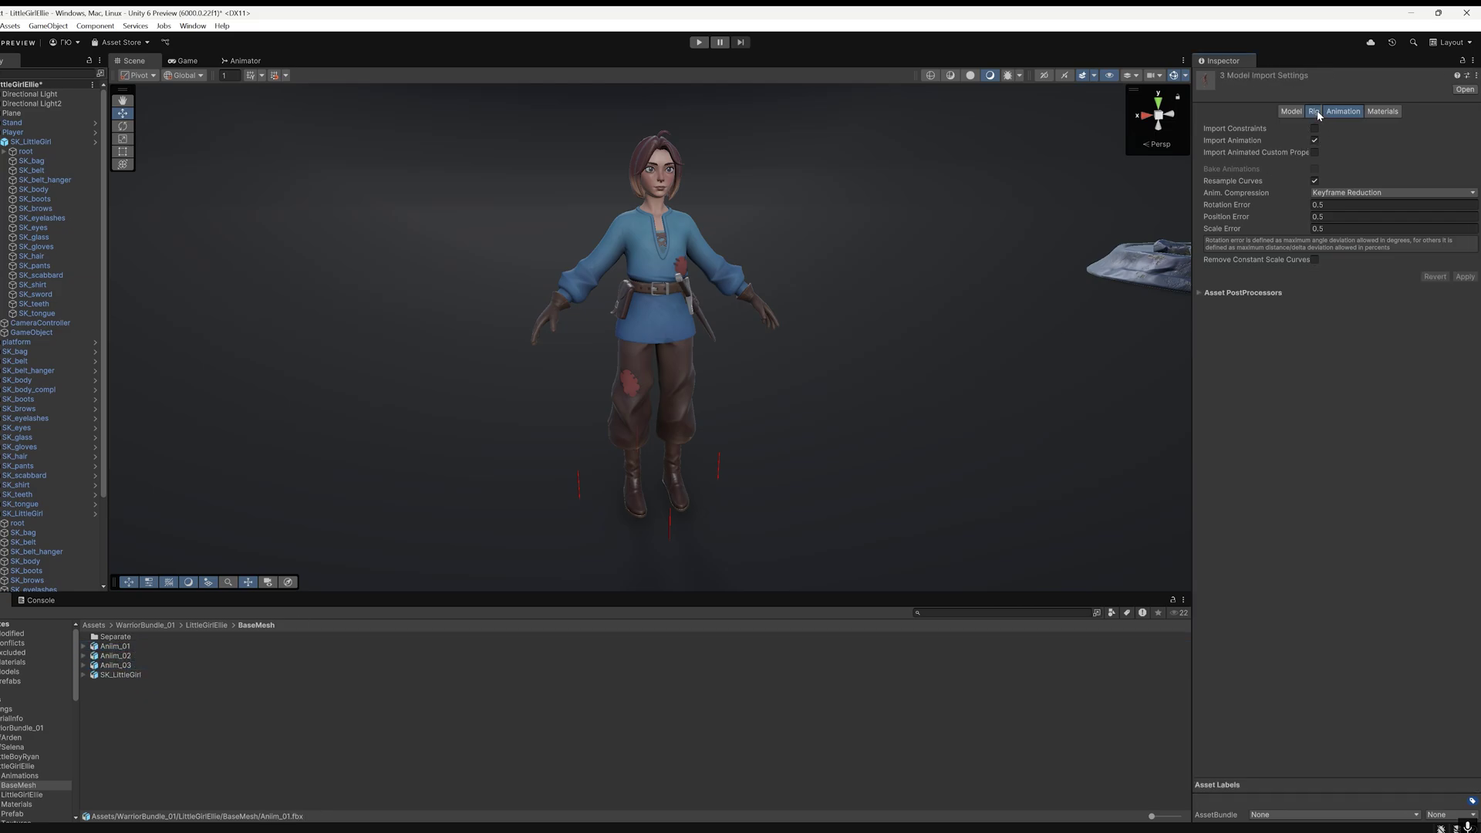
click(1353, 127)
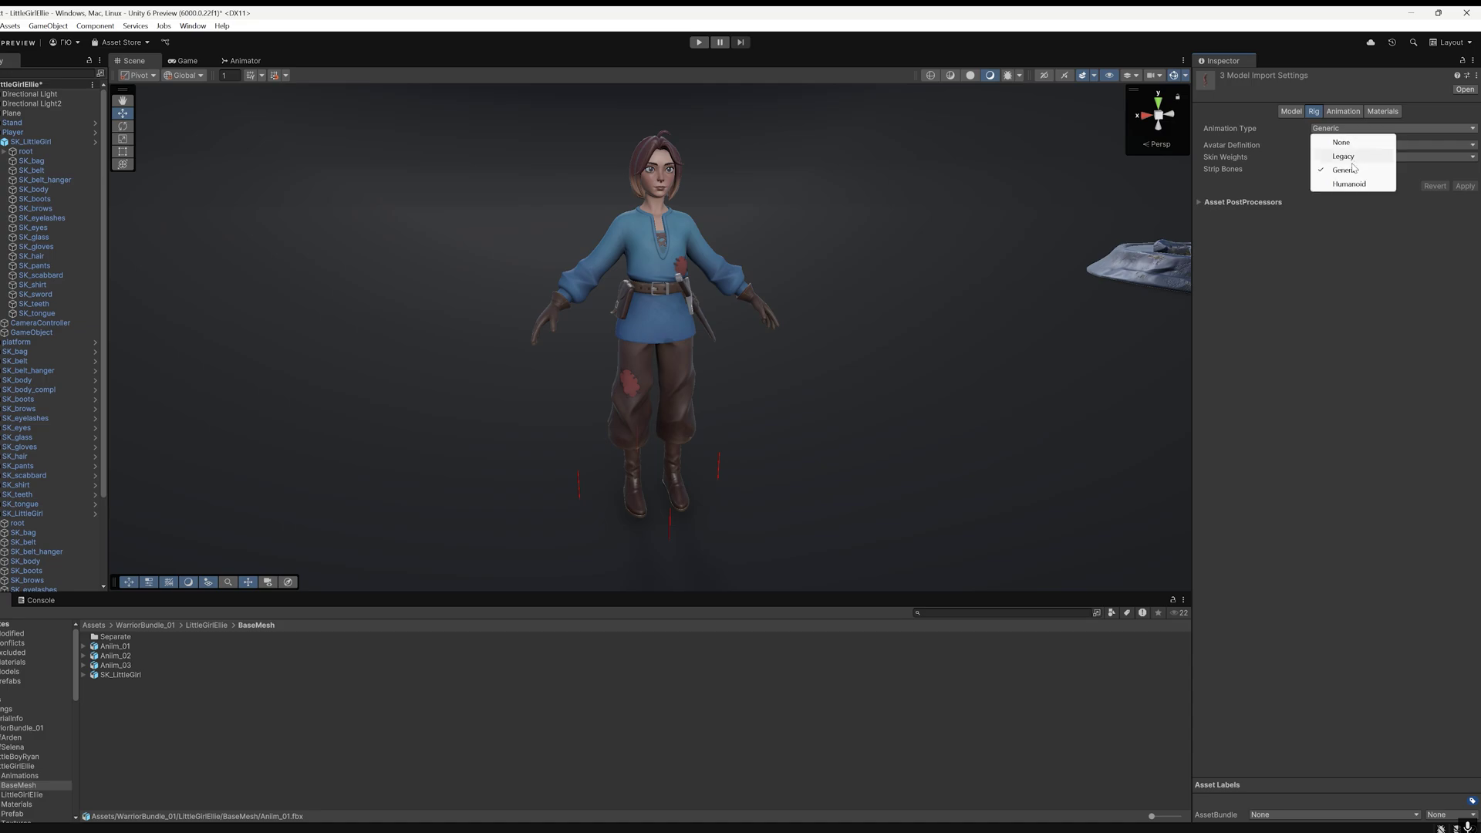
click(1350, 186)
click(1382, 147)
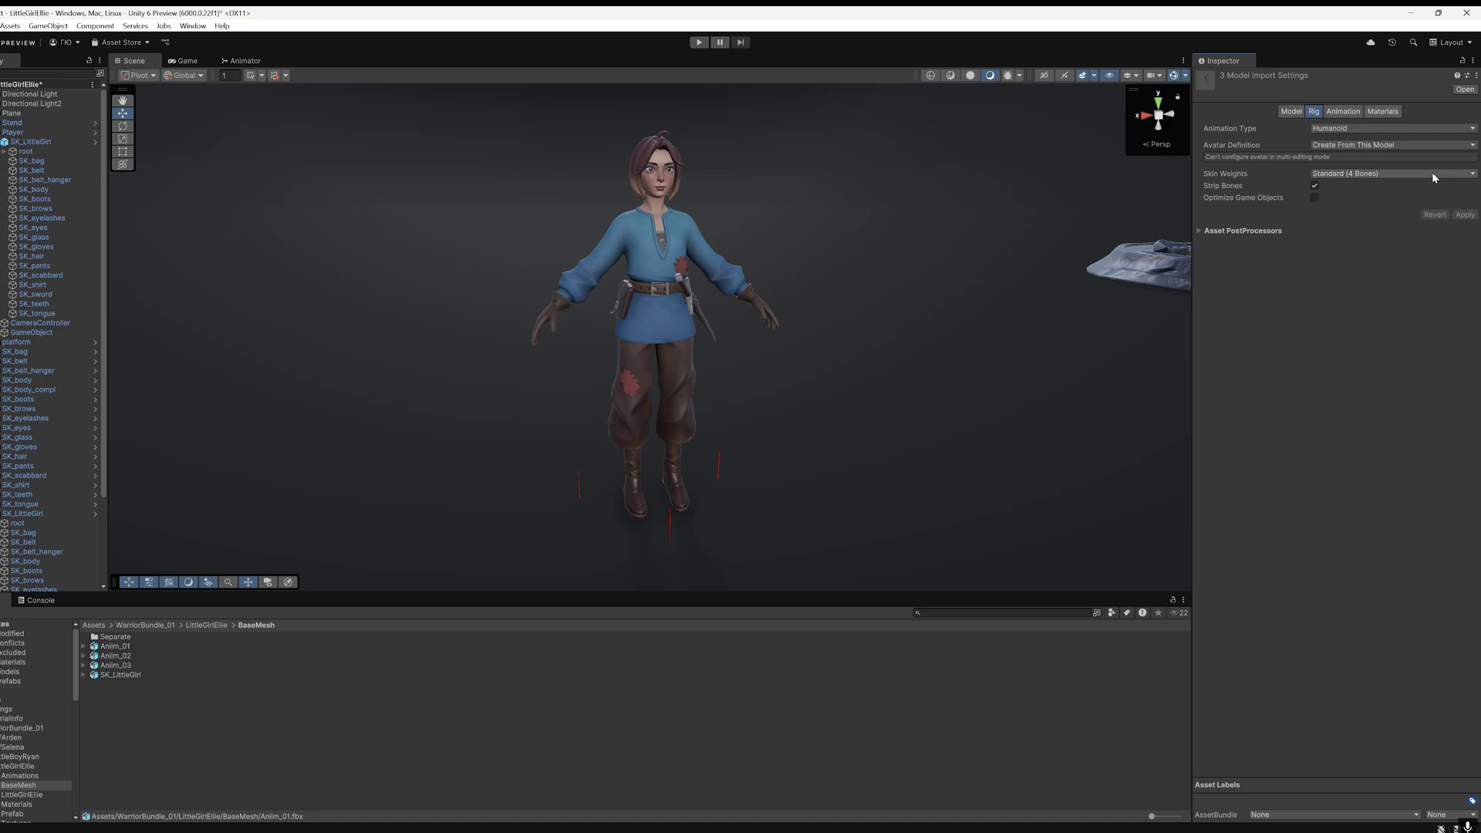
click(116, 646)
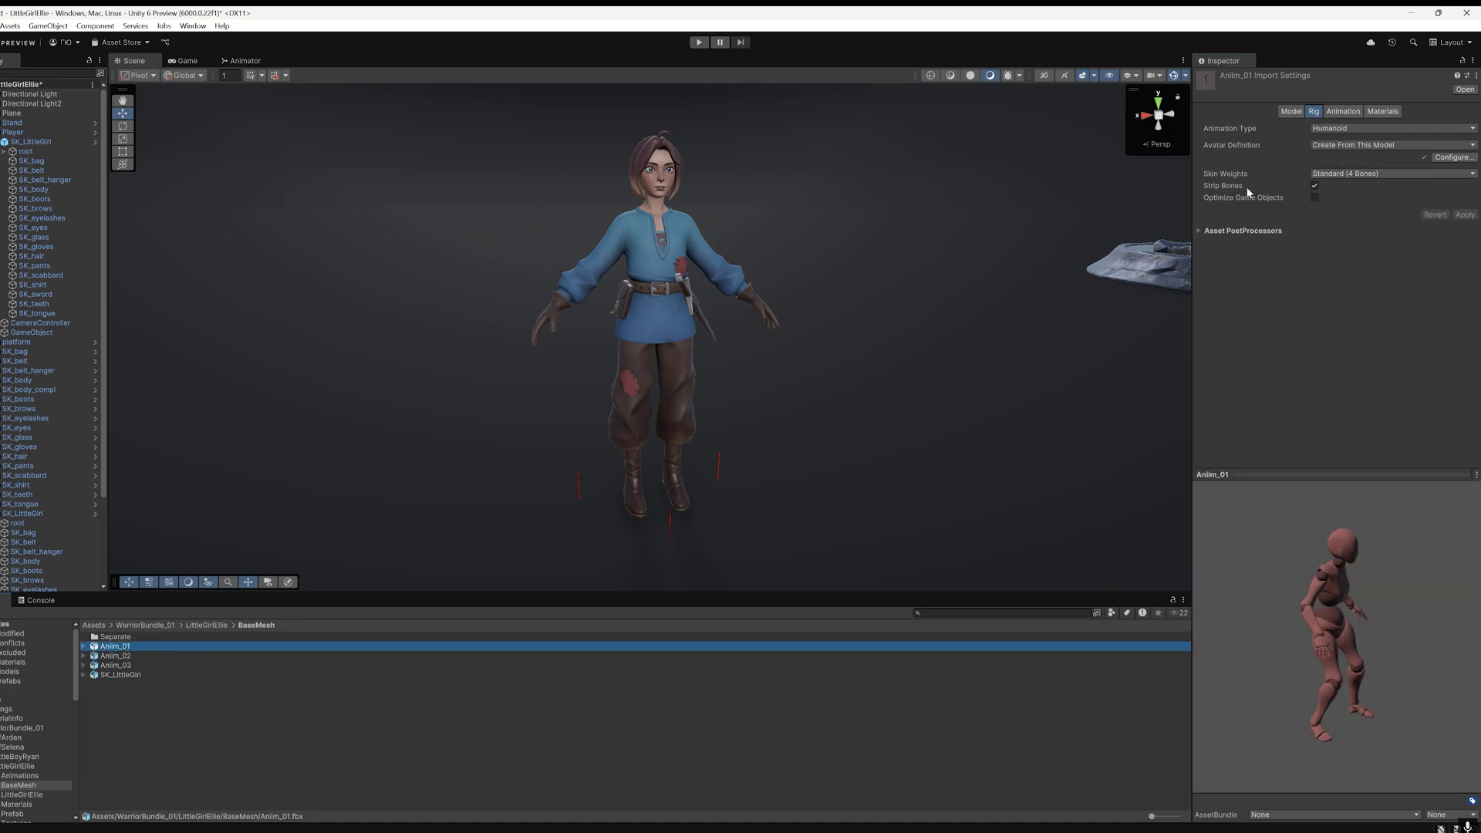
click(1449, 160)
Step: Orbit around Anim_01's mapped skeleton in the Scene view, then close the configuration with Done
click(790, 328)
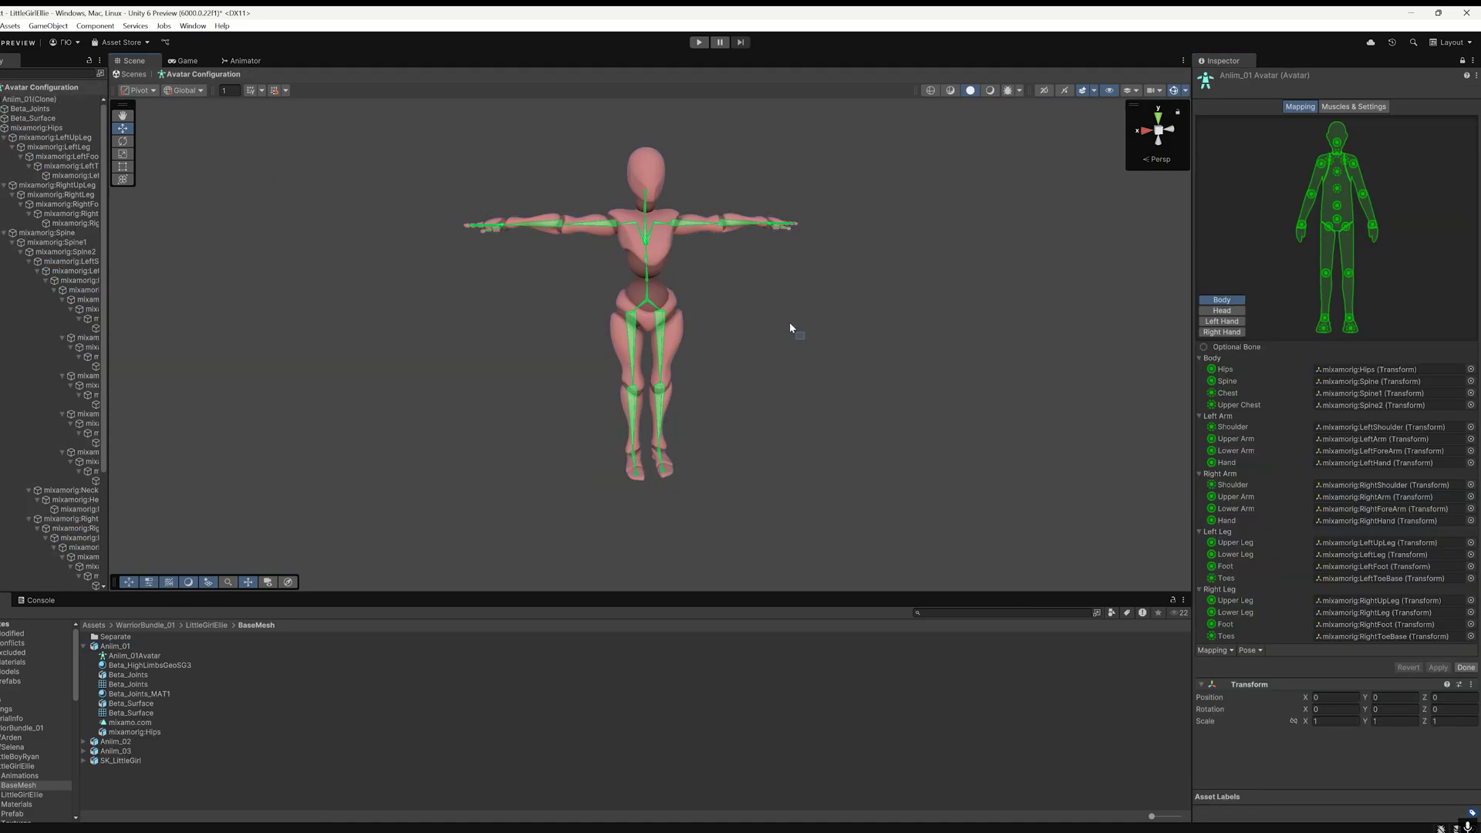
alt+drag(768, 290, 727, 271)
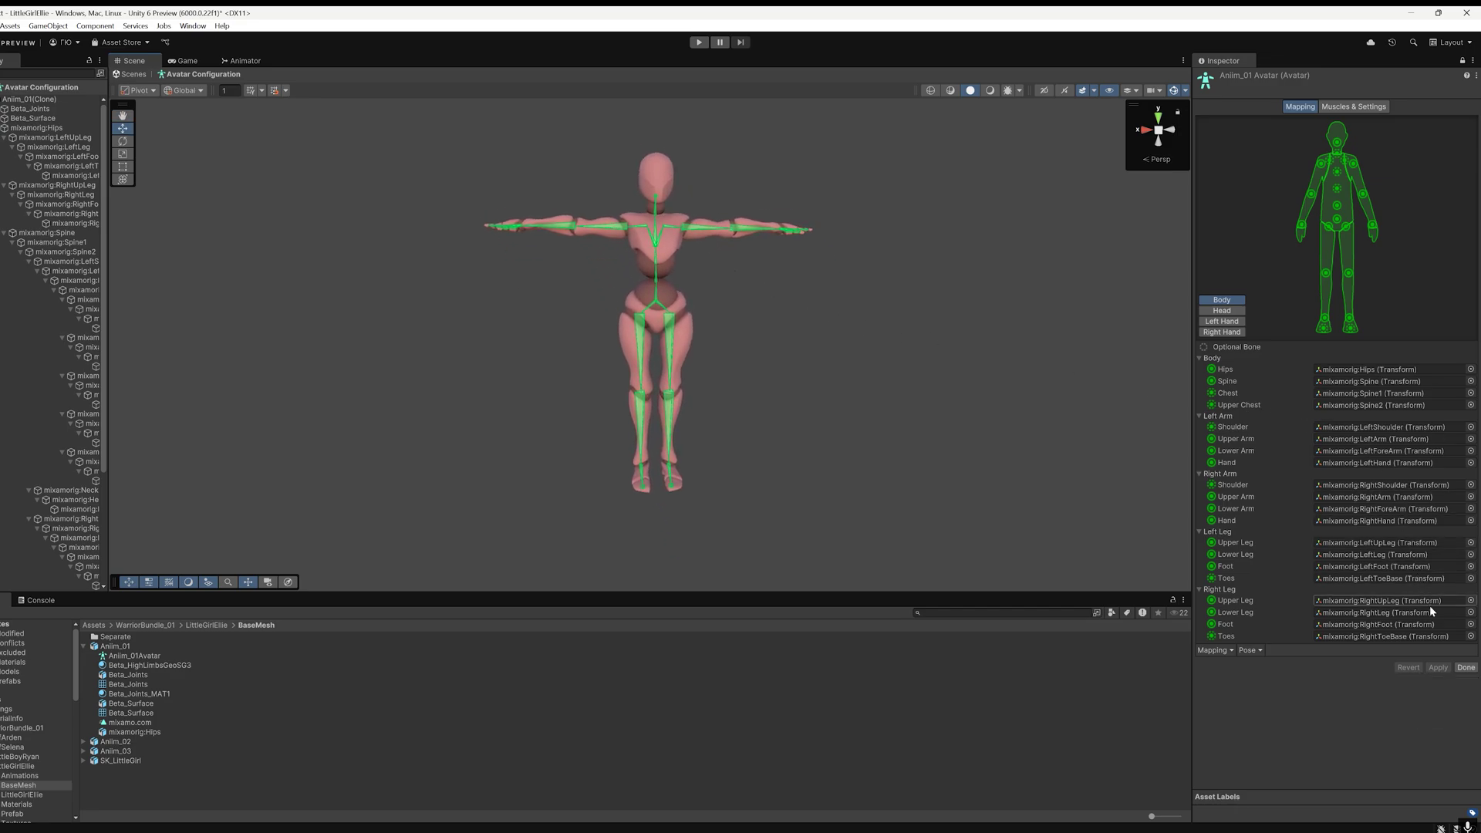
click(1463, 668)
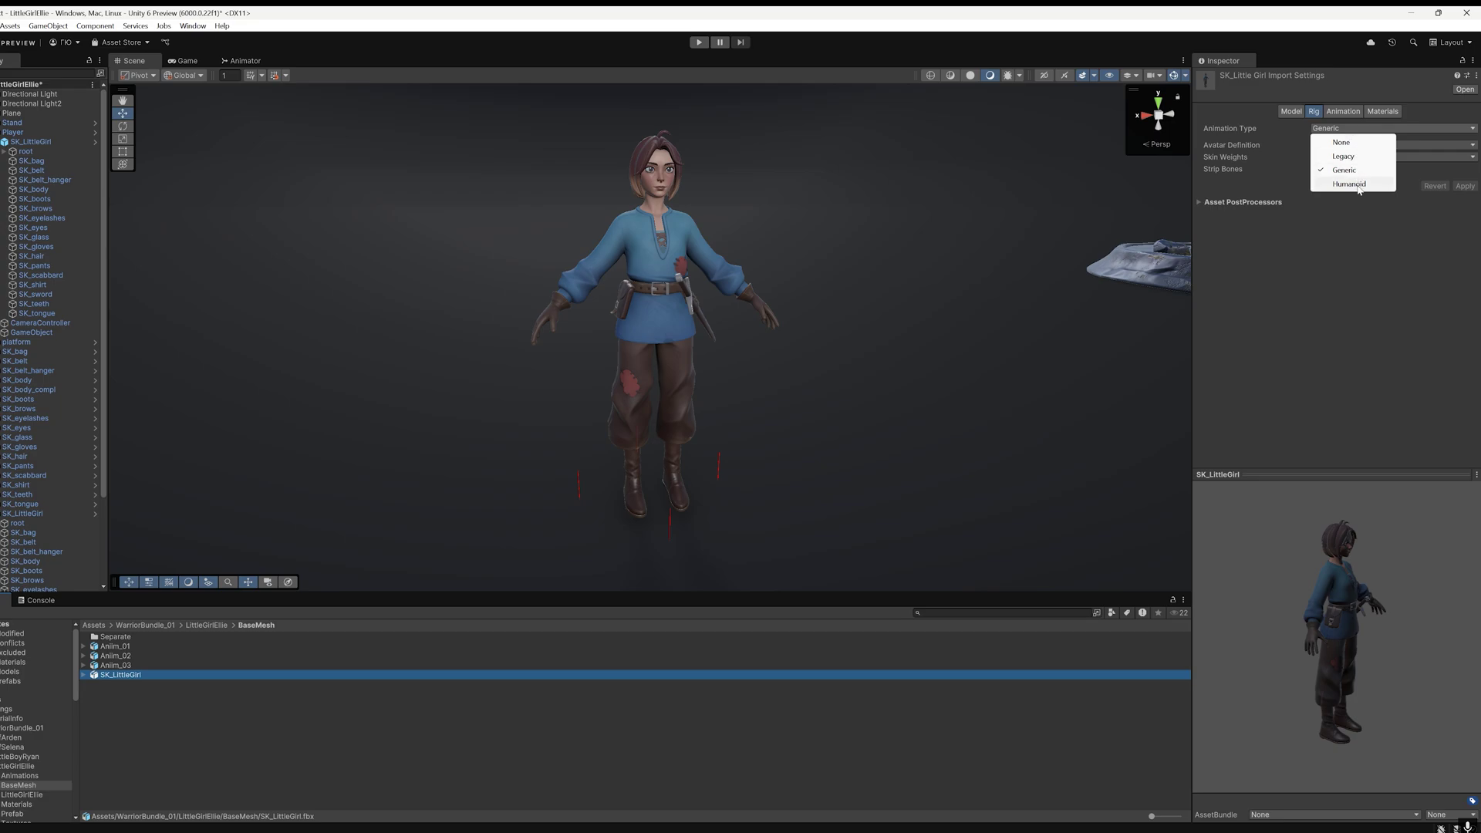
Step: Set SK_LittleGirl's Animation Type to Humanoid, apply it, and open its avatar bone mapping
click(1350, 184)
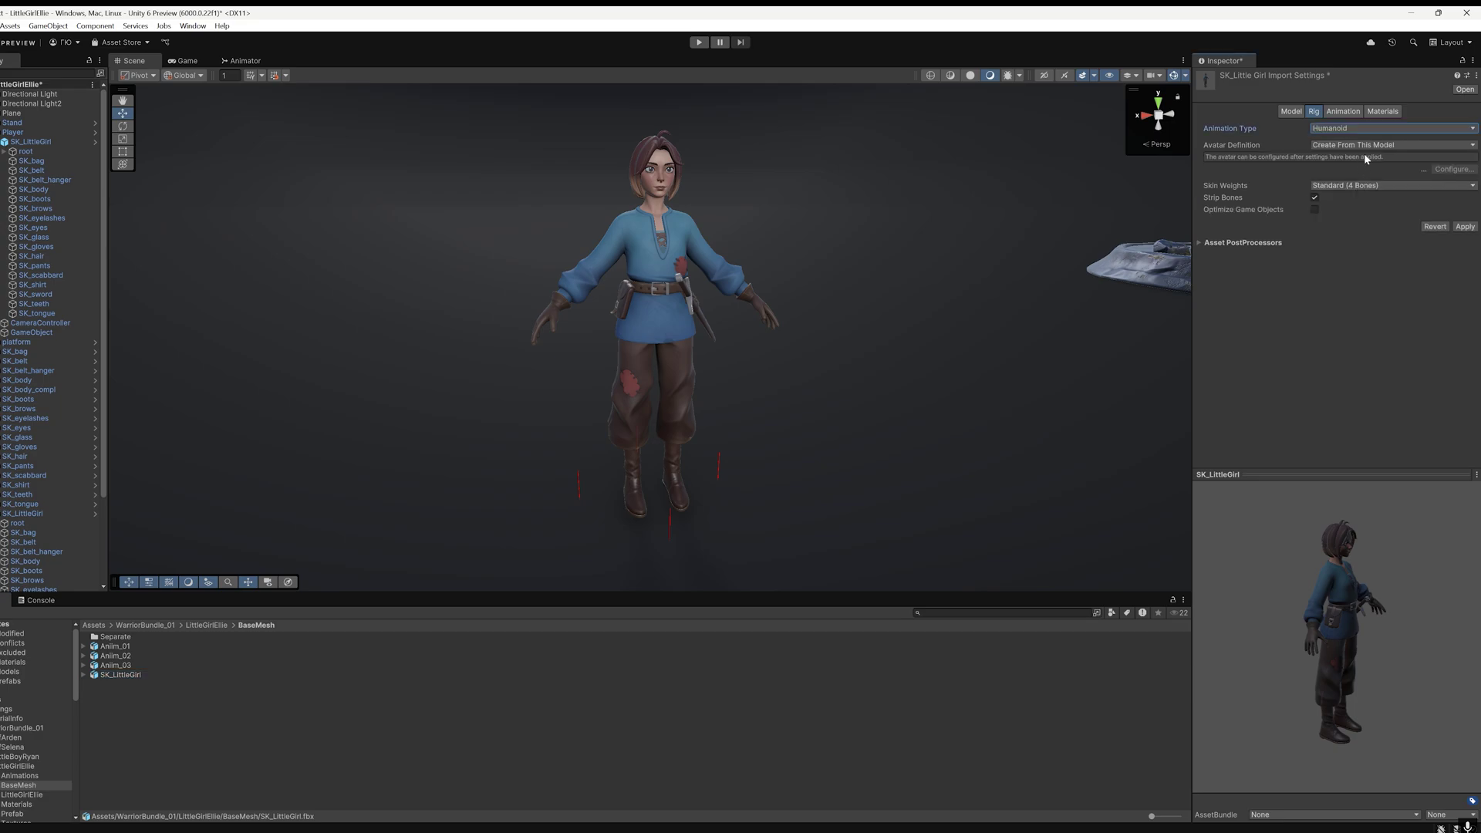
click(1460, 226)
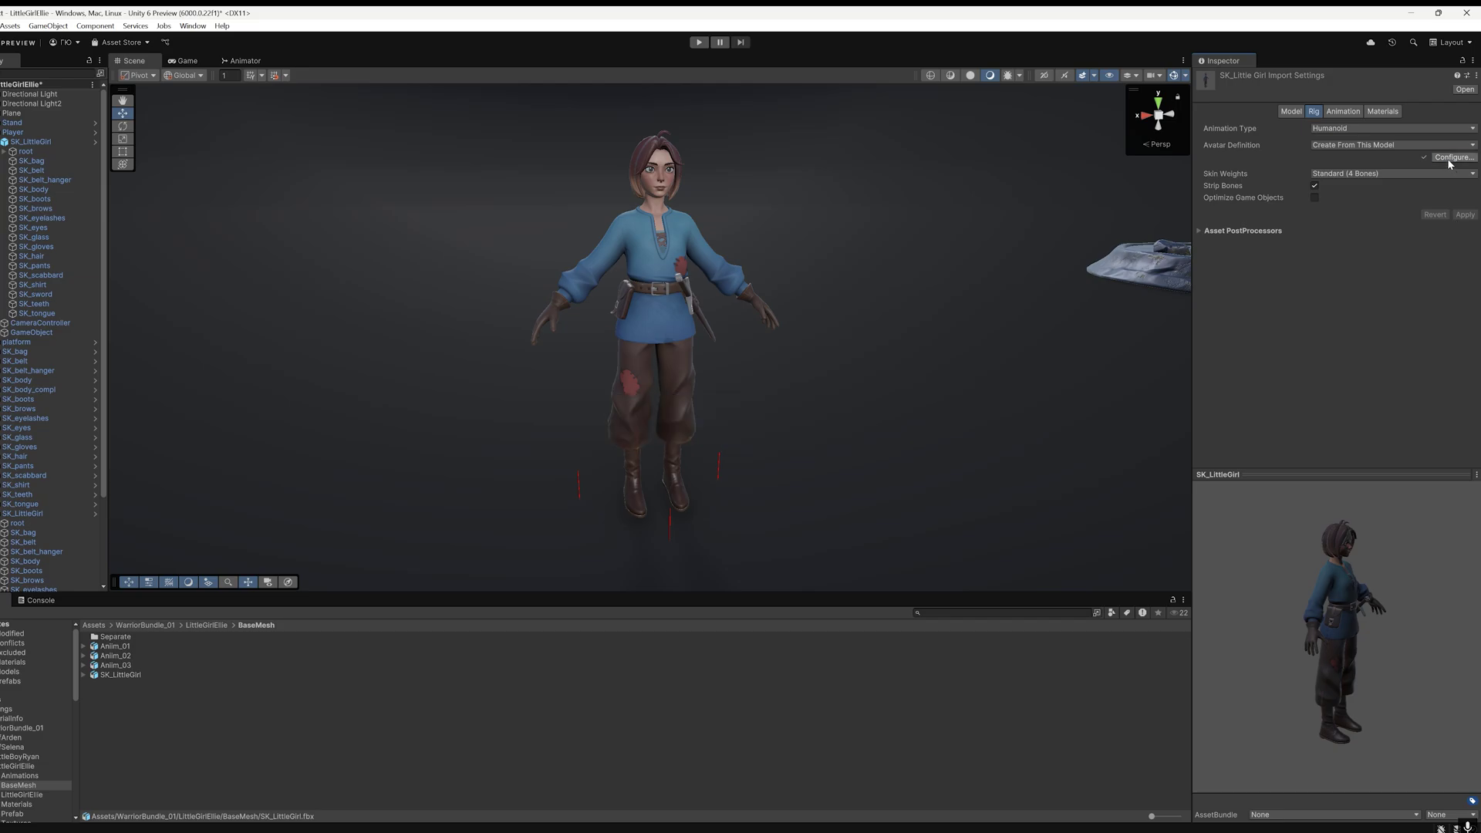
click(1451, 158)
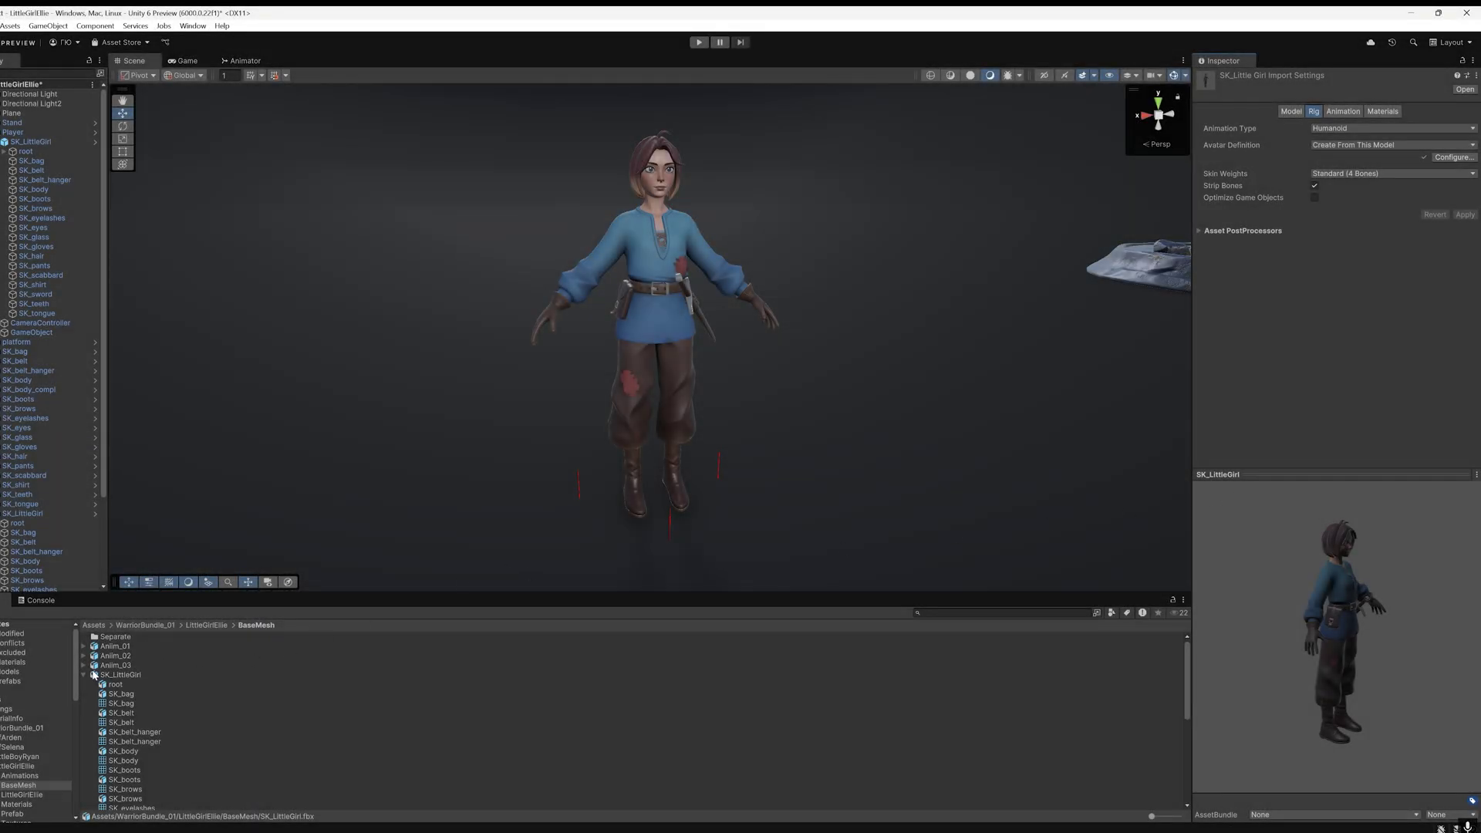
Step: Play Anim_01's clip in the Animation tab preview with a widened Inspector and enlarged preview pane
click(94, 674)
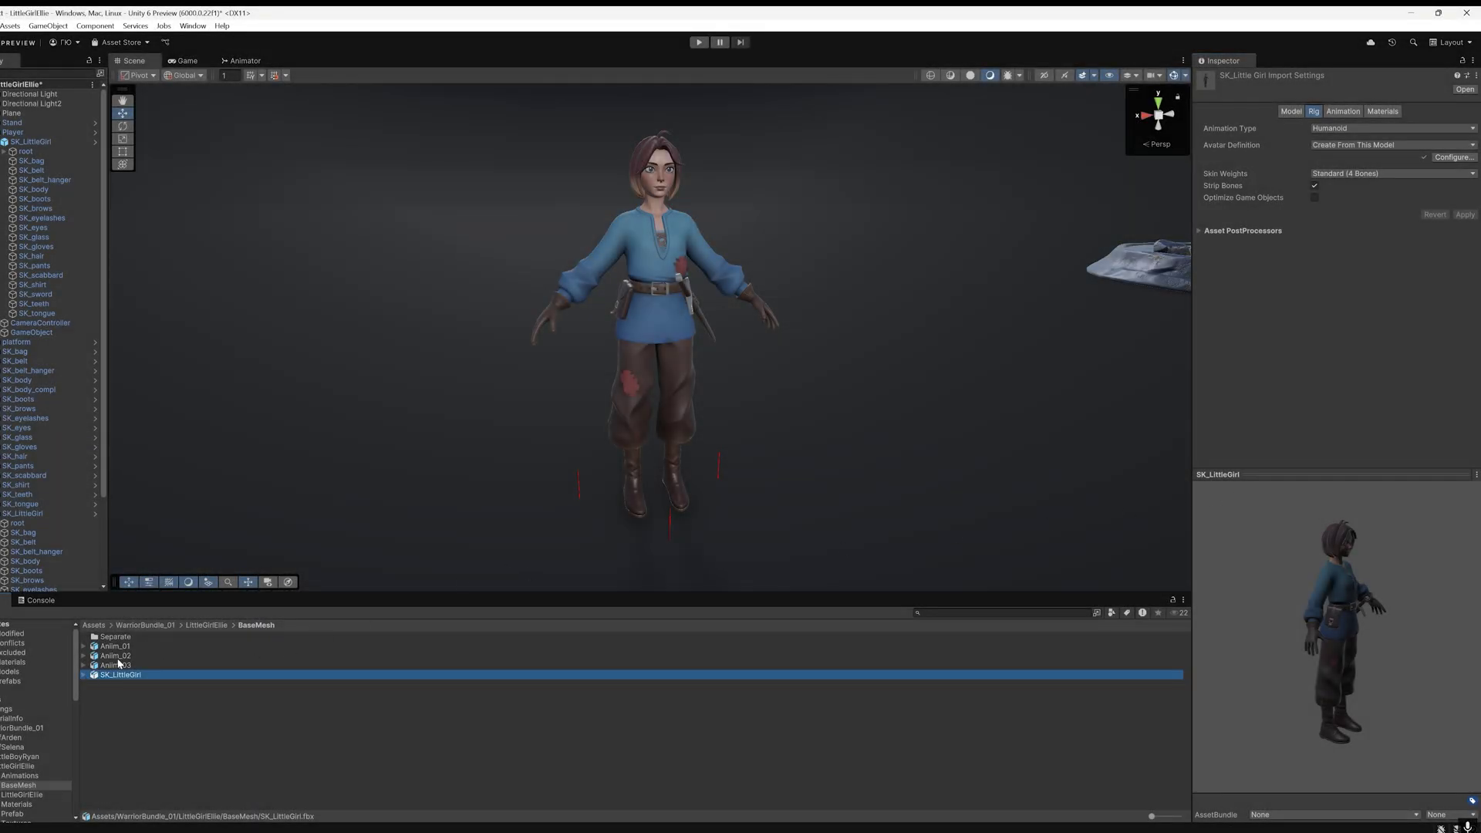
click(138, 647)
click(1355, 573)
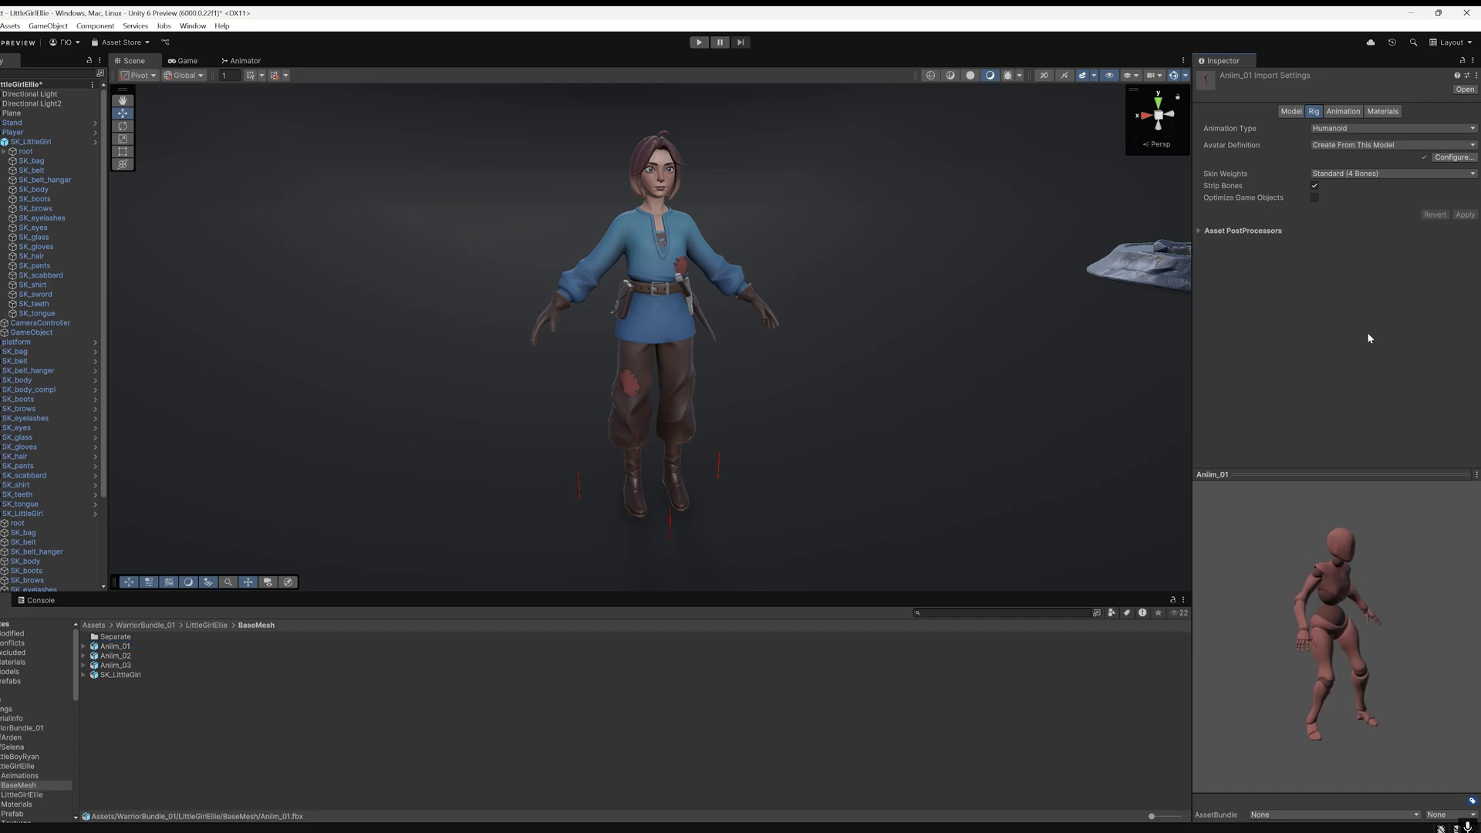
click(1348, 114)
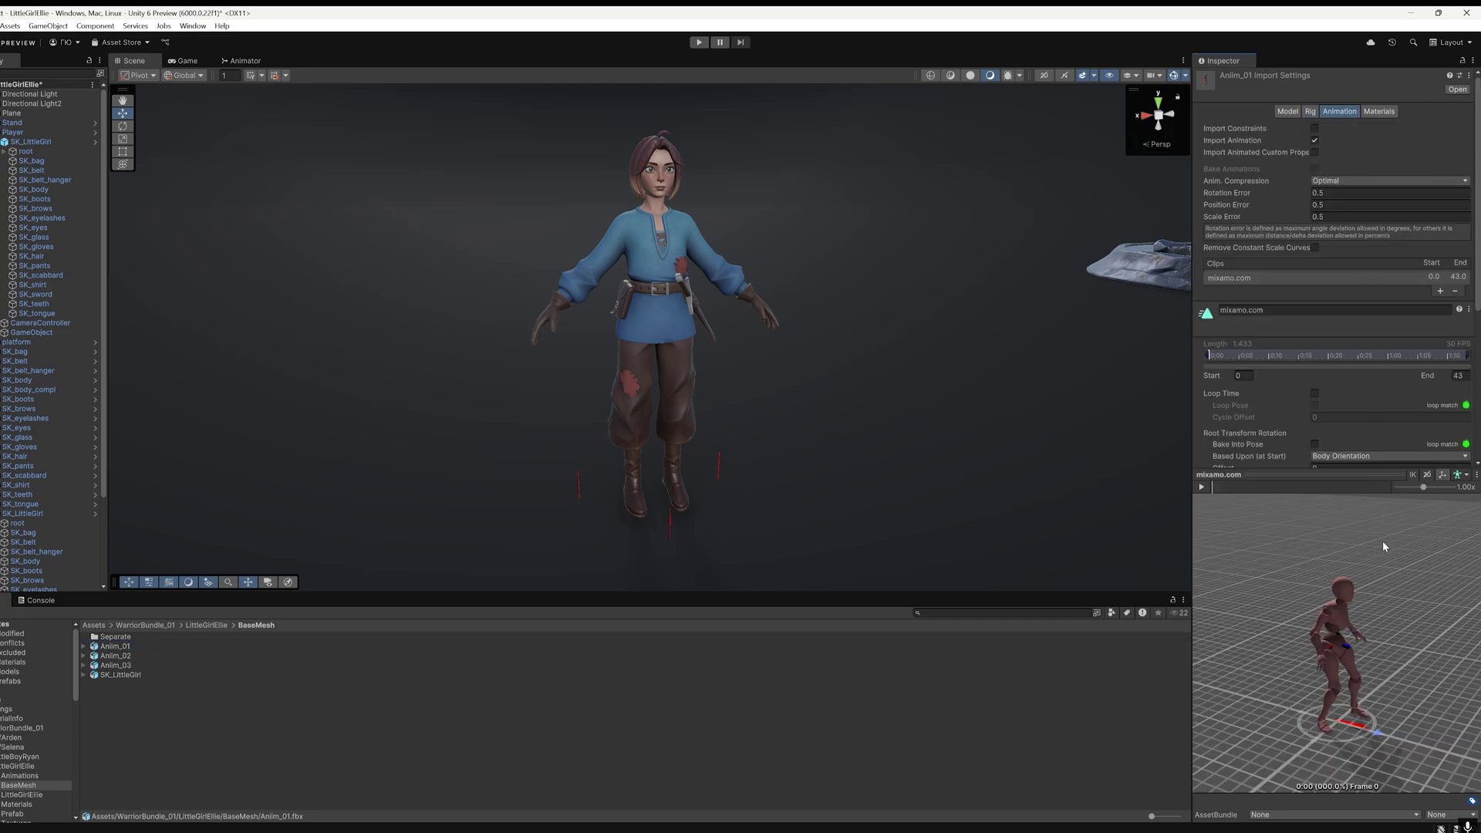
click(1202, 486)
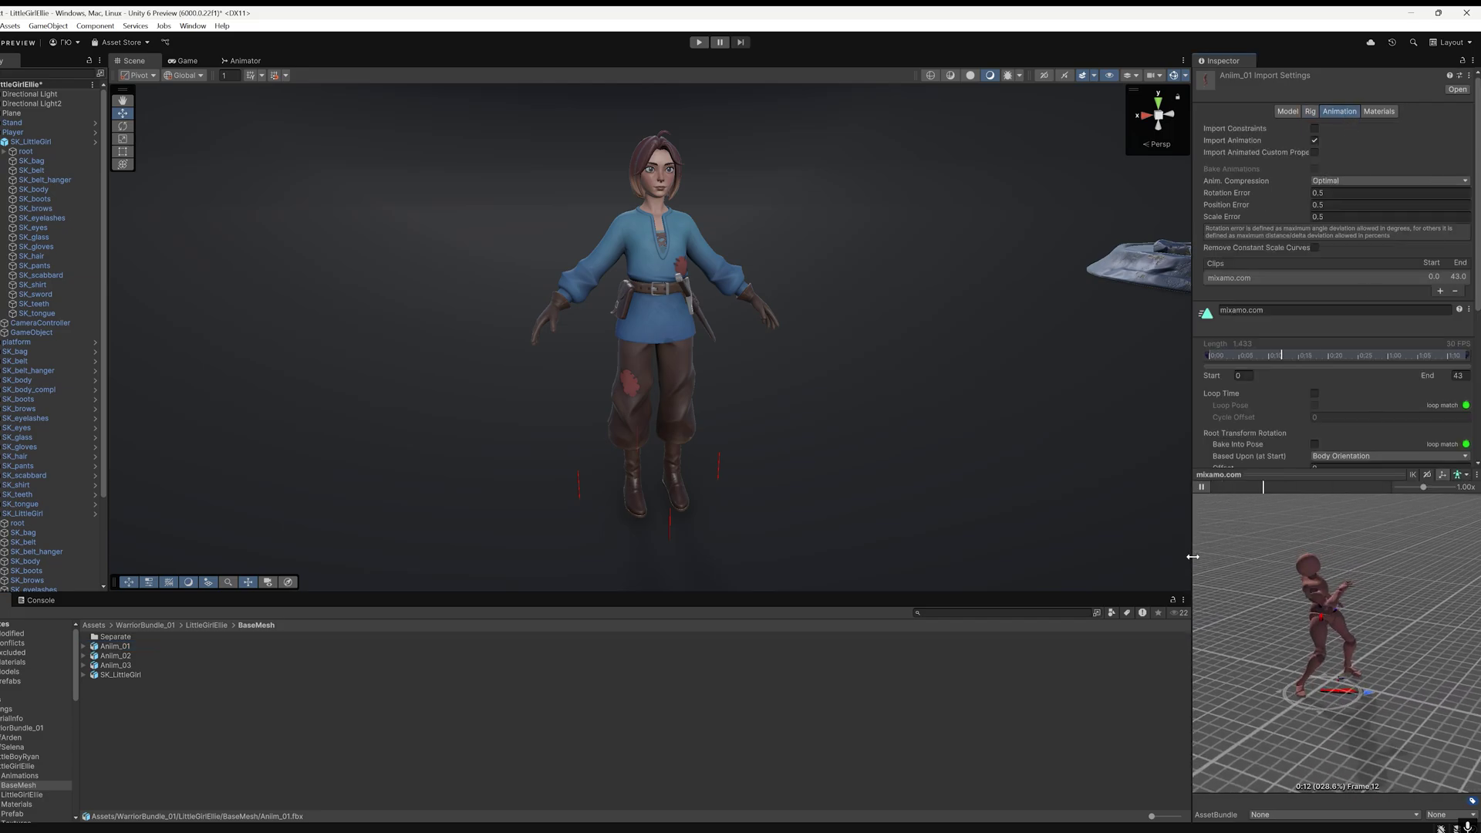
drag(1193, 557, 727, 532)
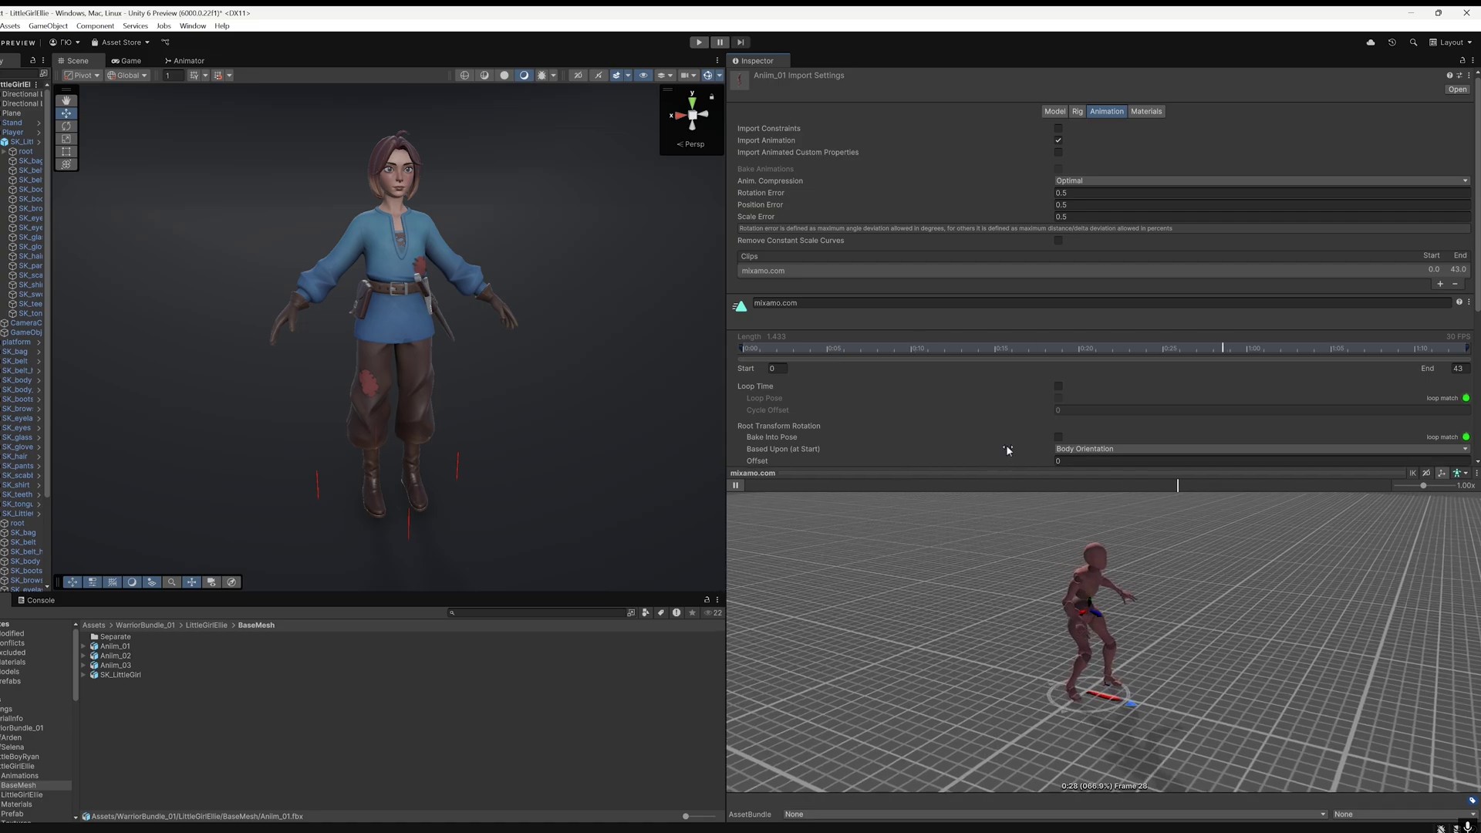
drag(1008, 473, 1003, 251)
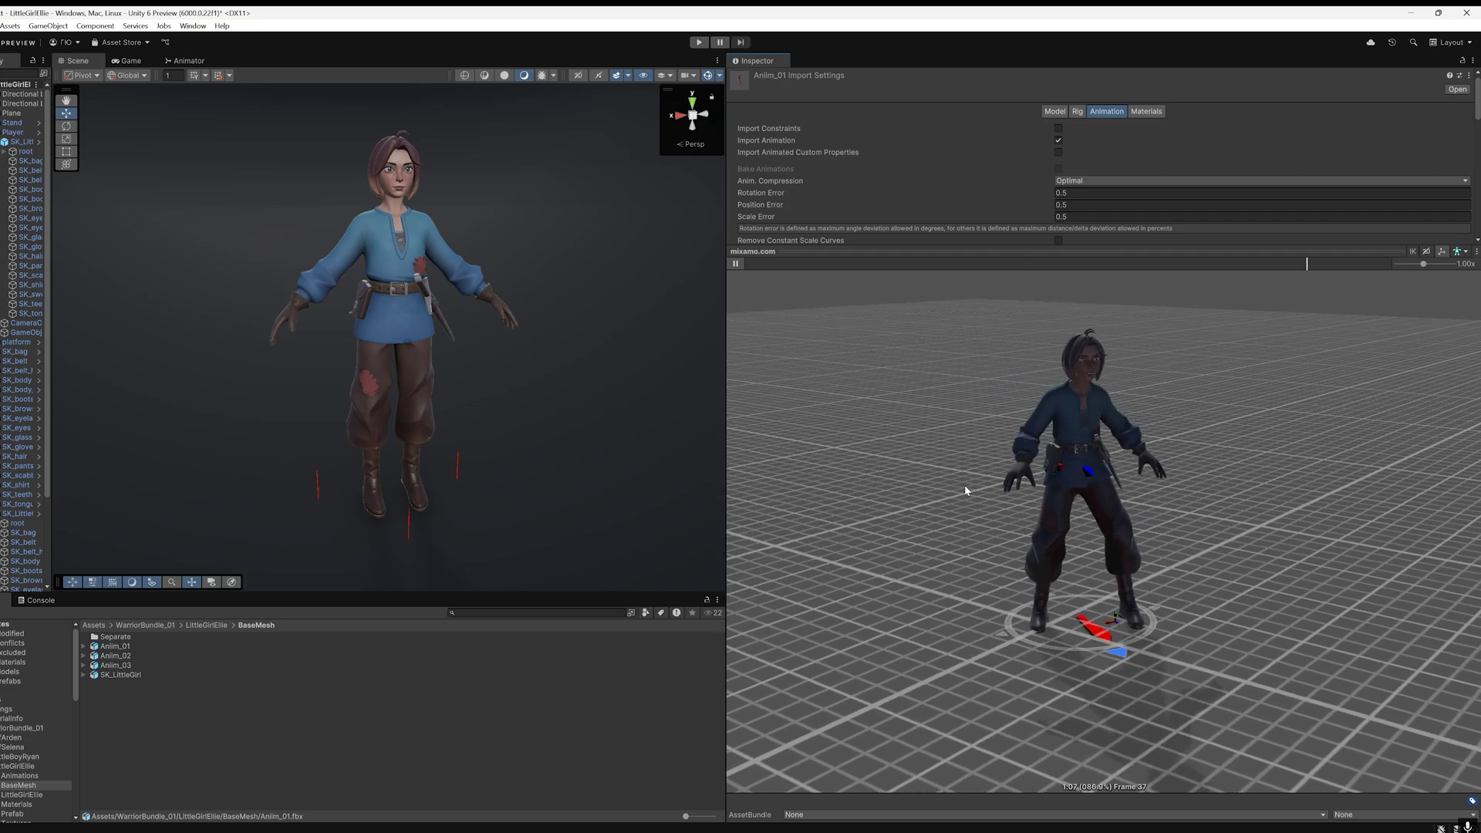
drag(1007, 444, 957, 309)
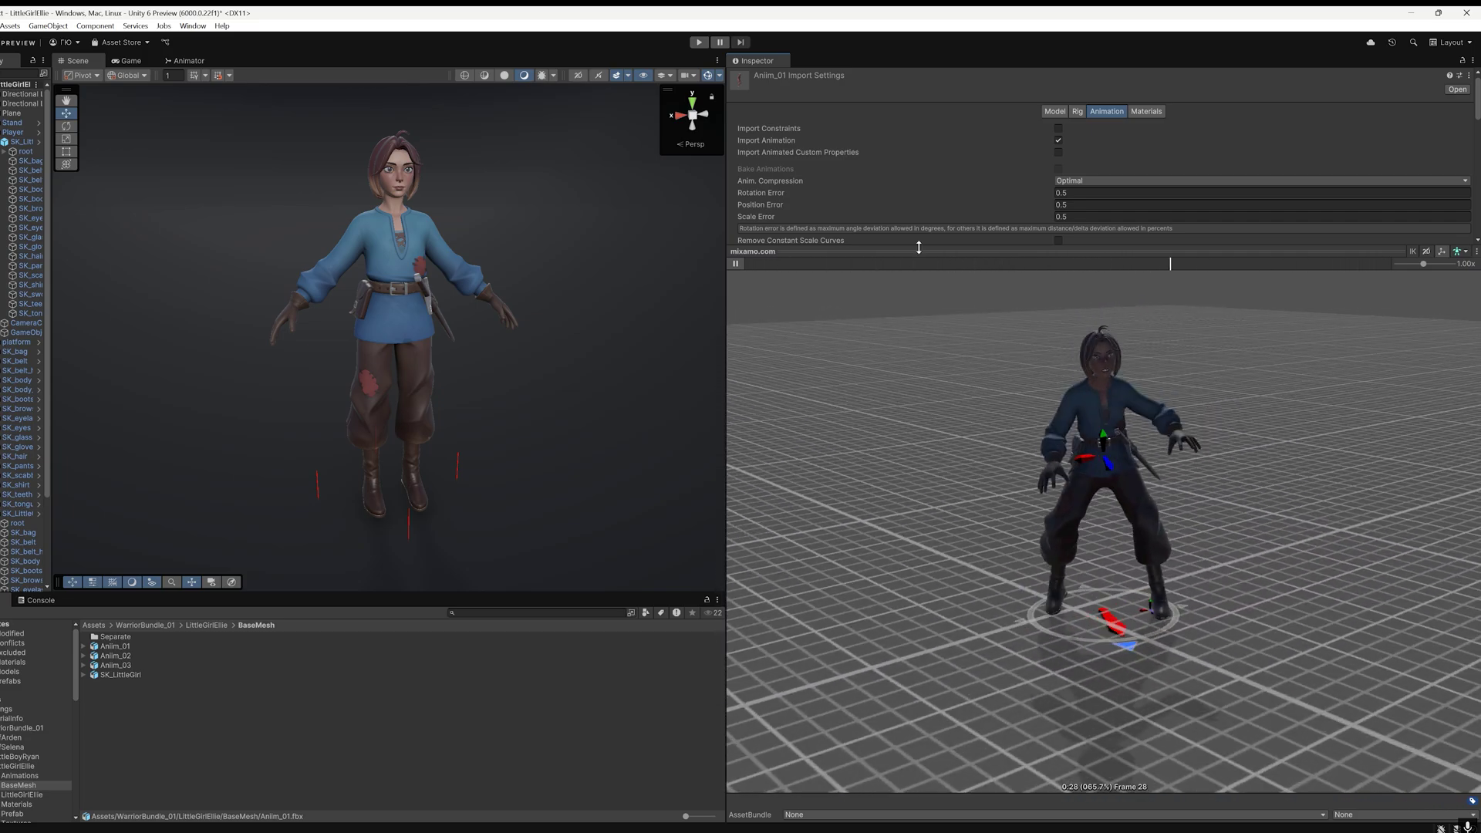
Step: Tick Bake Into Pose for Anim_01's Root Transform Rotation, Position (Y) and Position (XZ)
scroll(905, 183, down, 5)
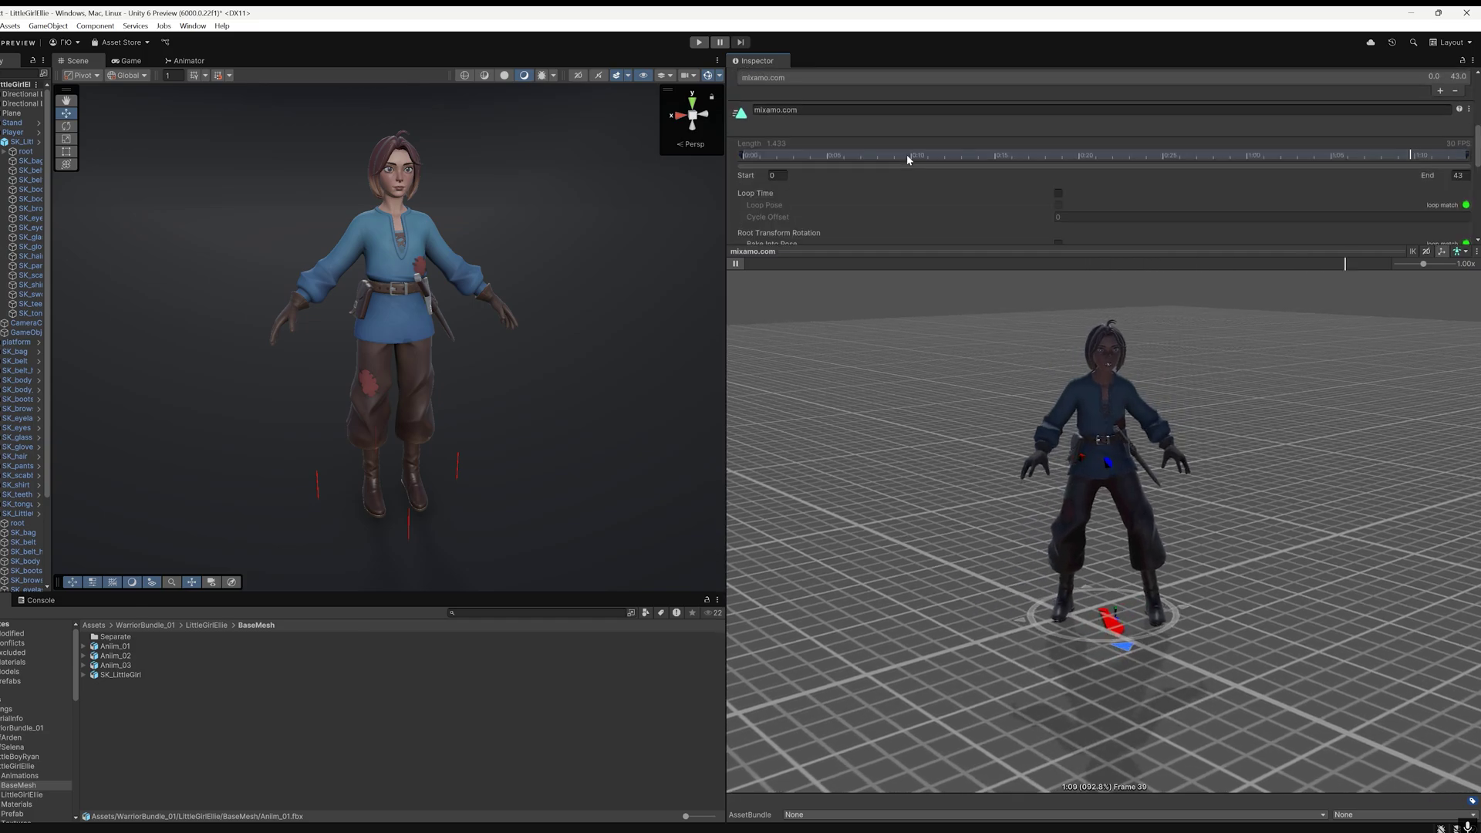
scroll(907, 161, up, 5)
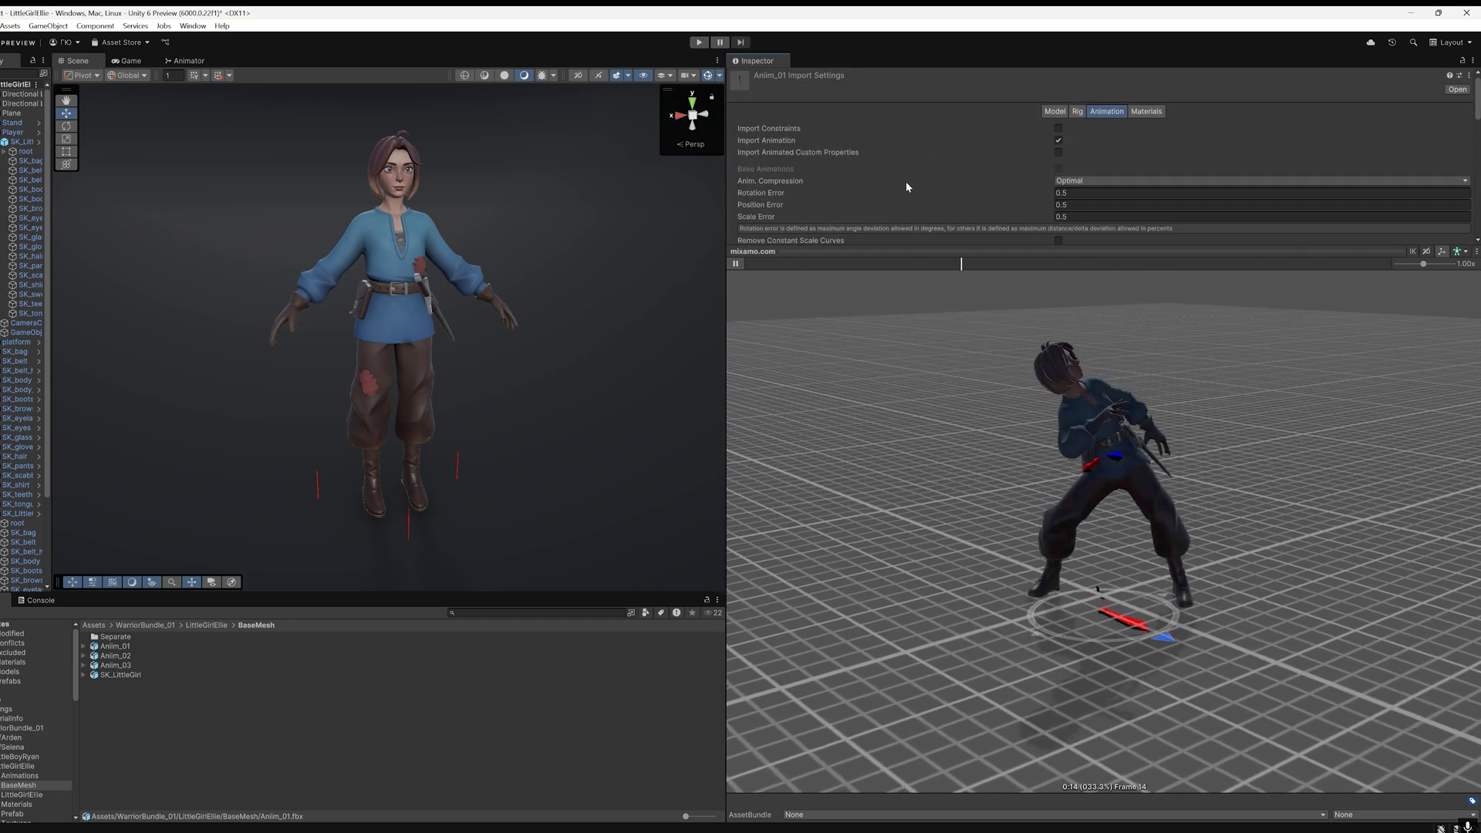
scroll(906, 182, down, 5)
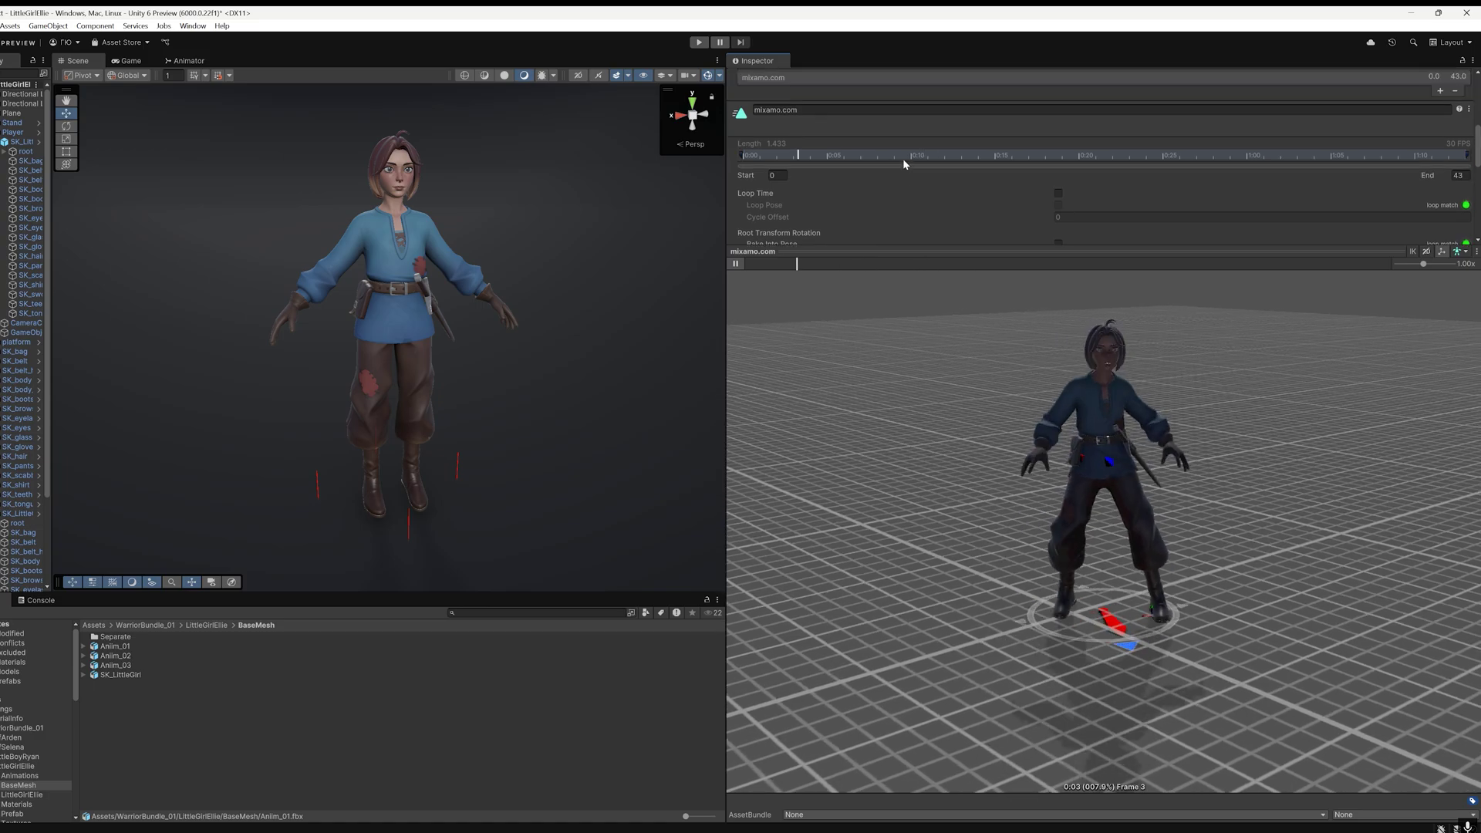
scroll(906, 160, down, 2)
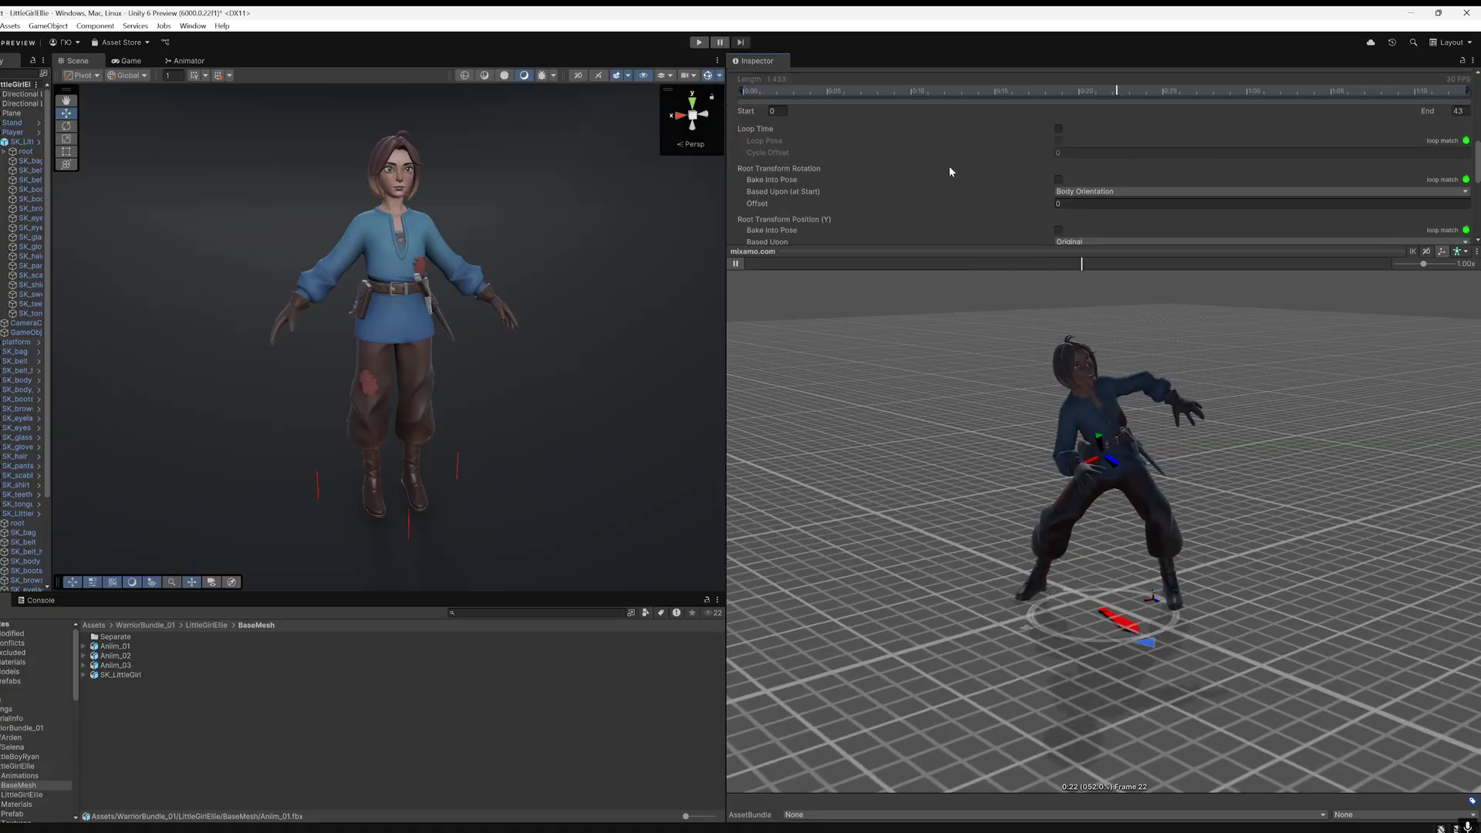
scroll(950, 171, down, 3)
click(1059, 185)
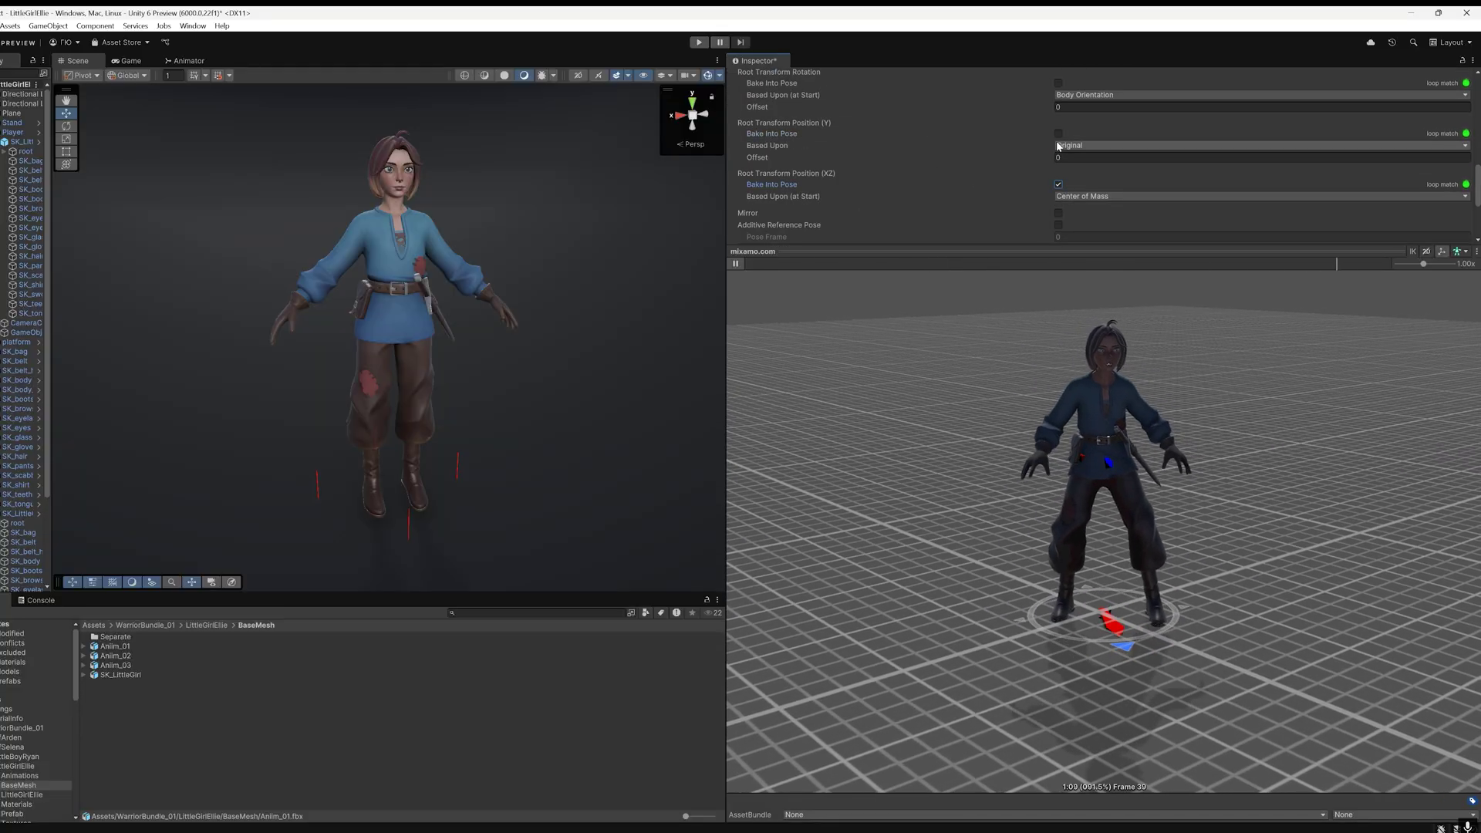
click(1058, 134)
click(1058, 83)
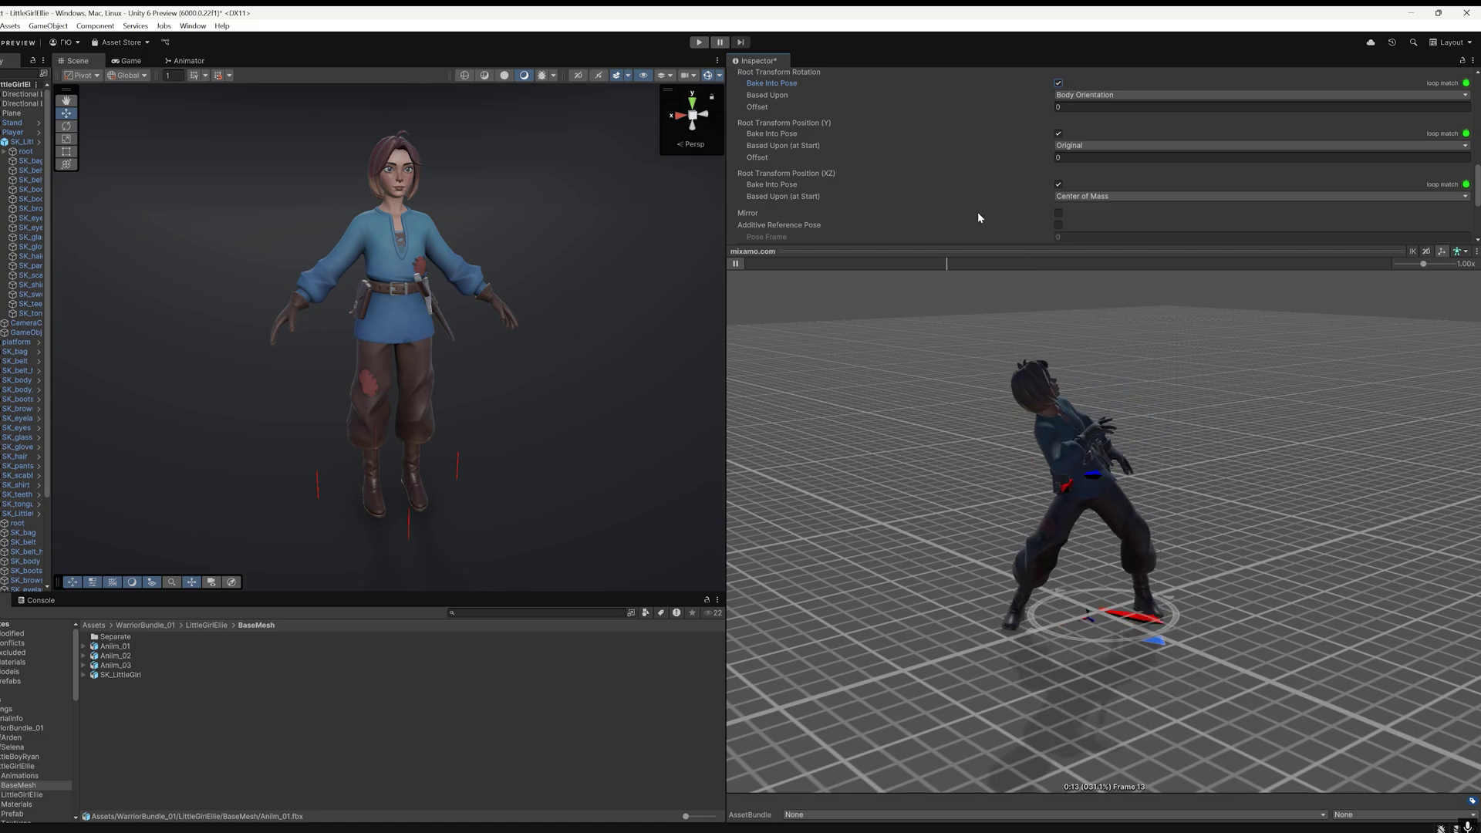
click(114, 657)
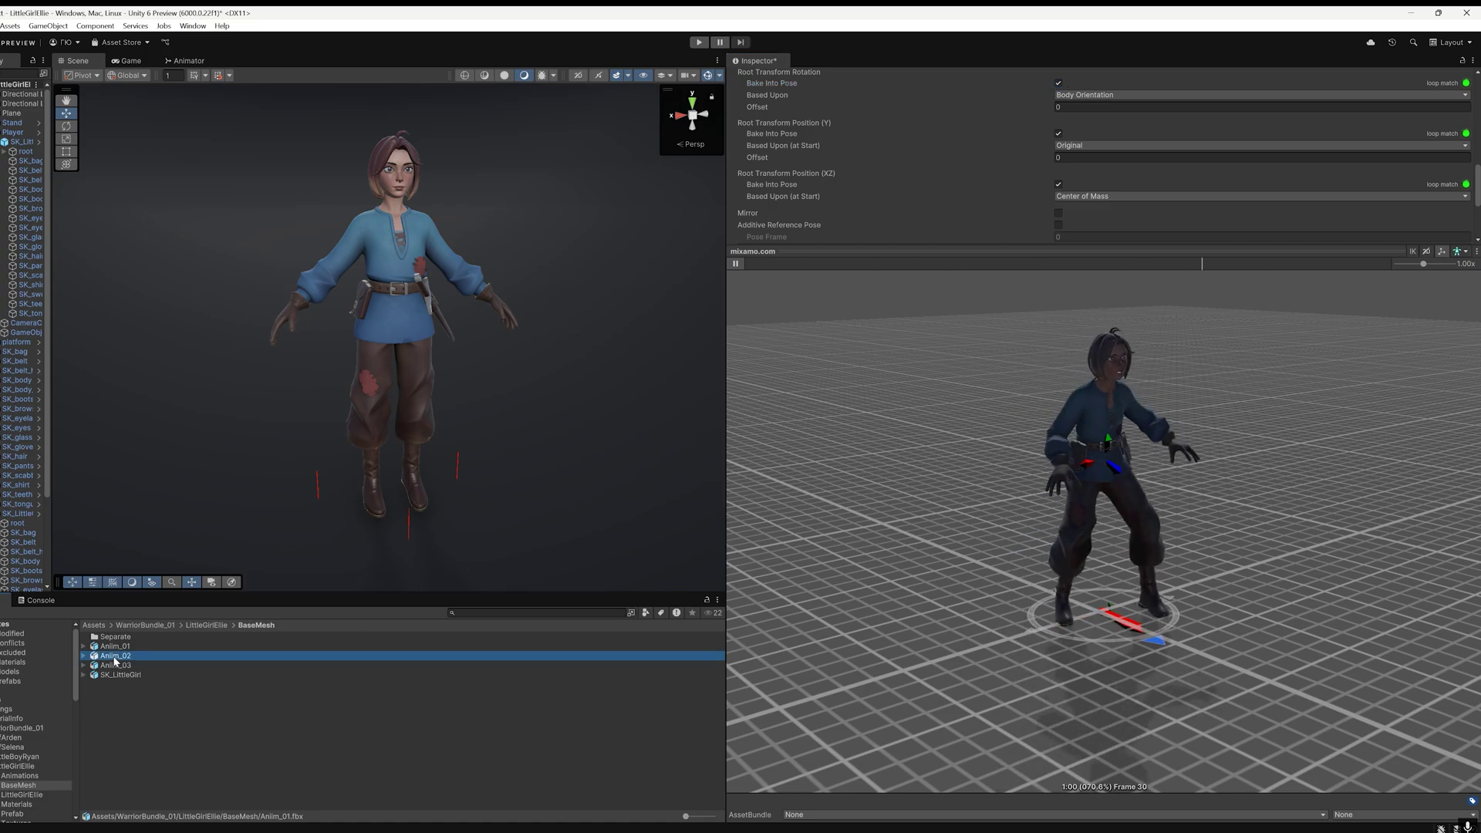
Step: Apply Anim_01's pending changes, then set Anim_02's Anim. Compression to Off and apply
click(729, 446)
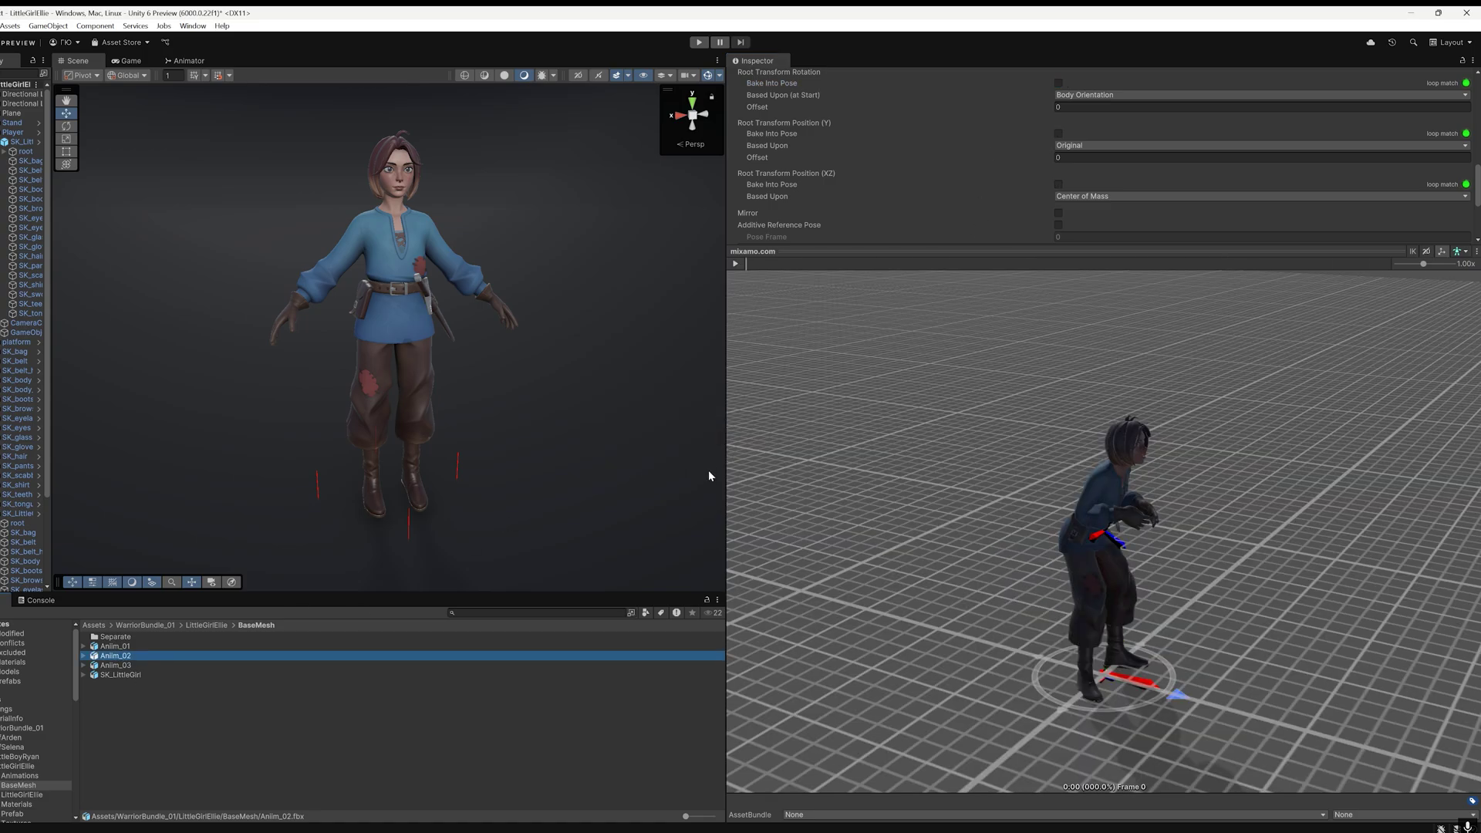
click(736, 264)
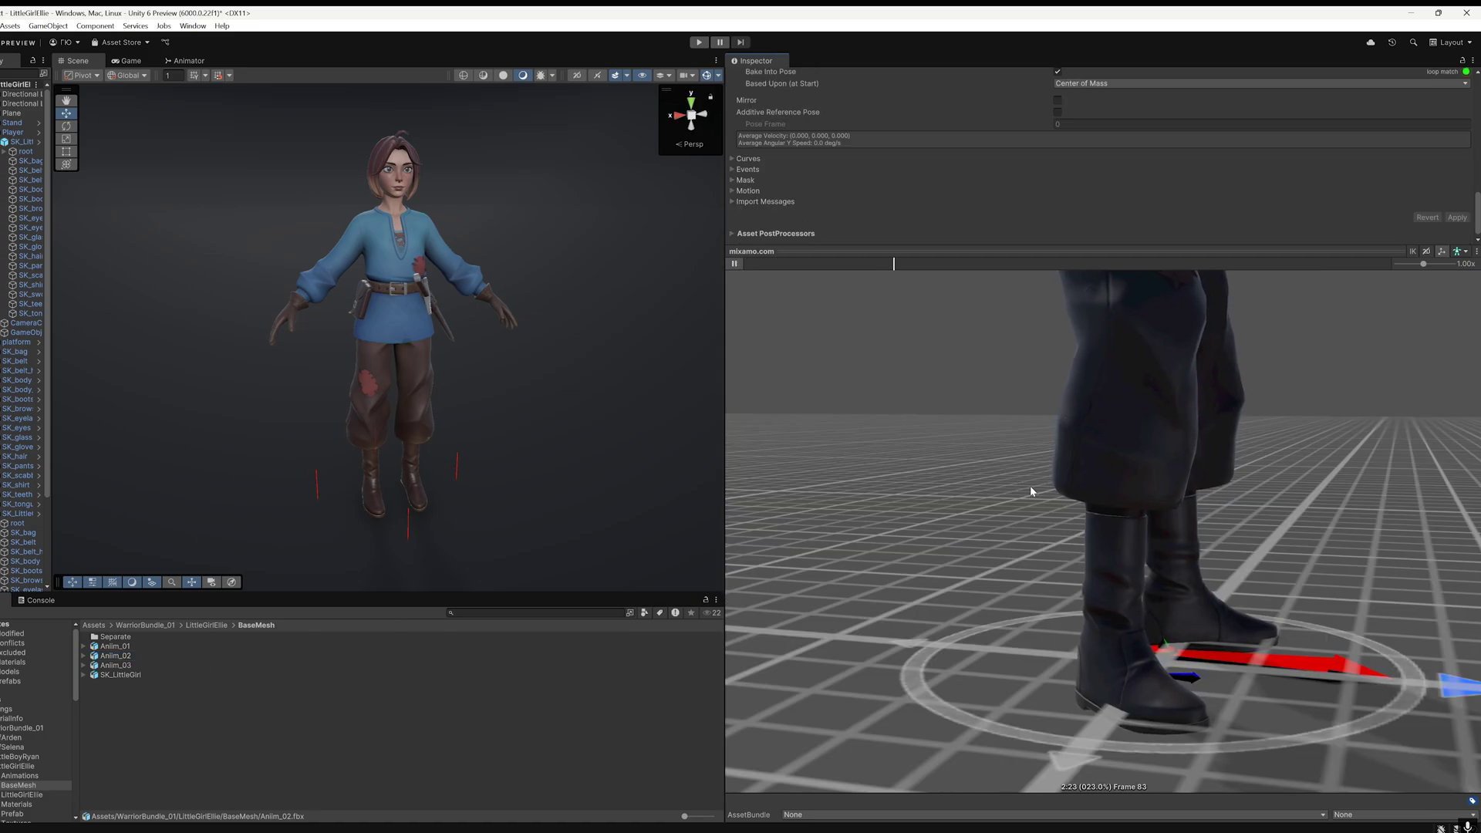
mouse_move(1030, 488)
mouse_down()
mouse_move(1028, 440)
mouse_move(1119, 451)
mouse_move(1030, 446)
mouse_move(1026, 460)
mouse_up()
scroll(1111, 202, up, 10)
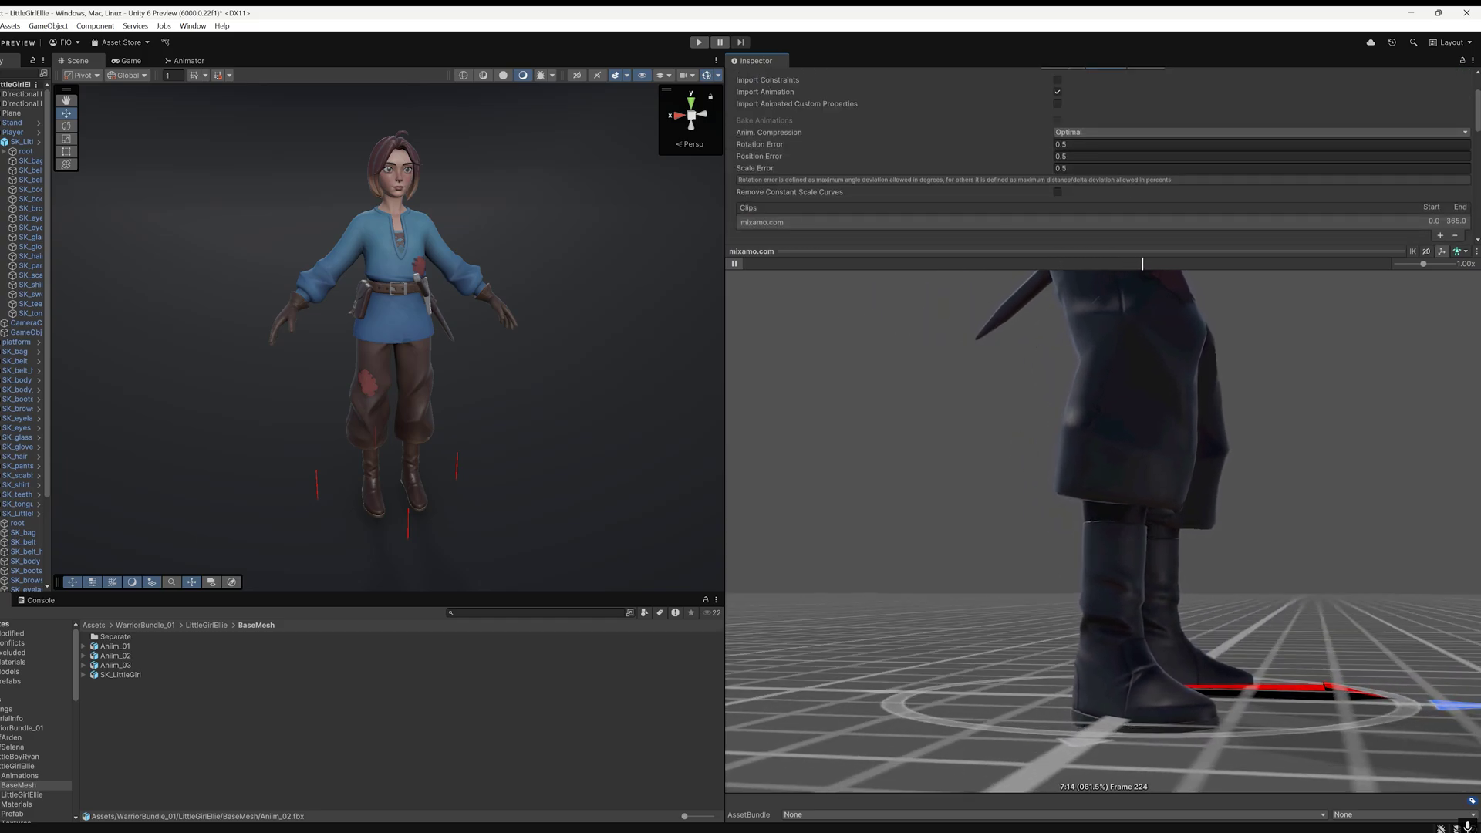
click(1096, 131)
click(1096, 146)
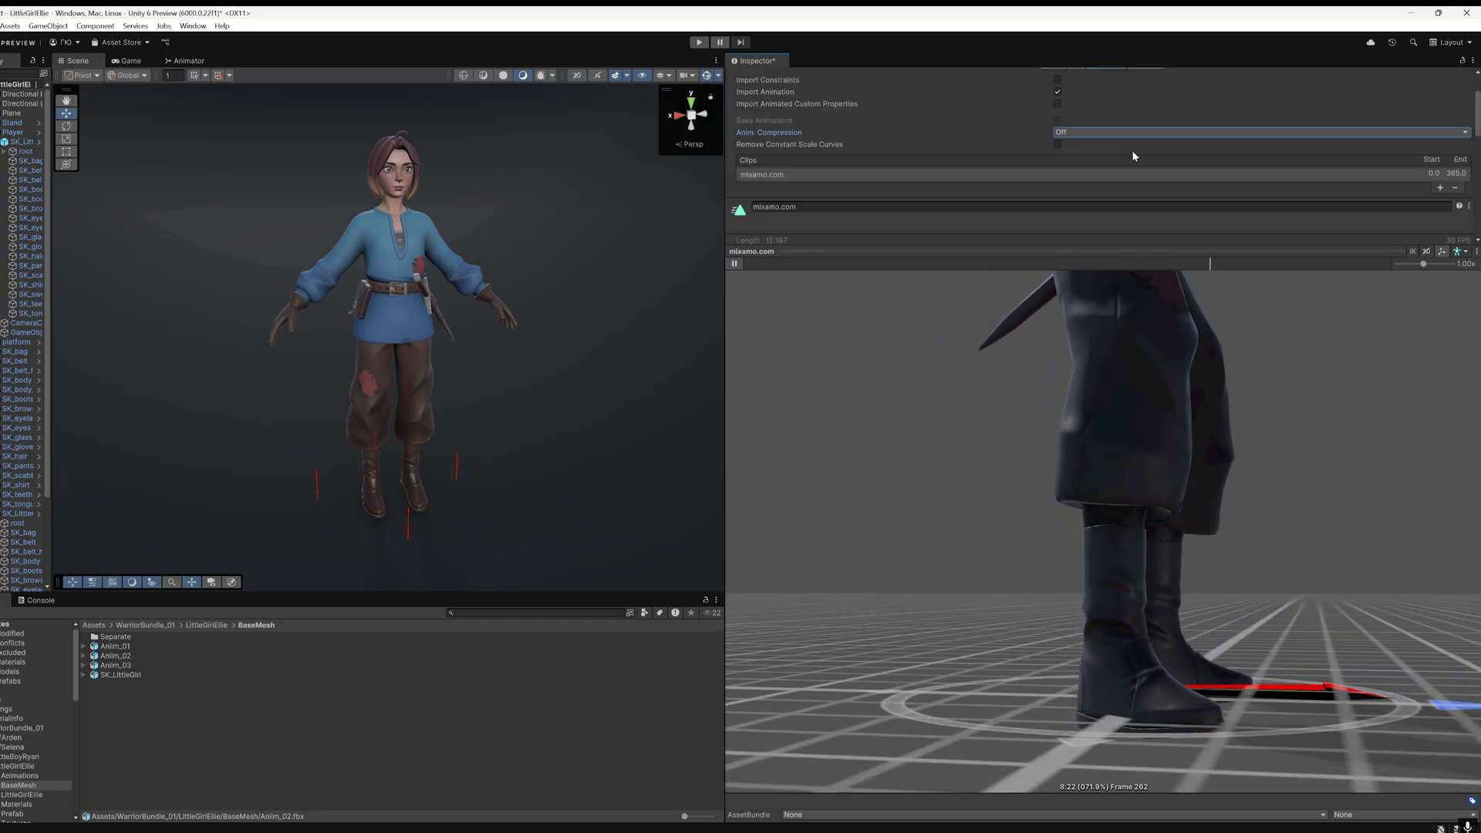
scroll(1428, 200, down, 10)
click(1457, 218)
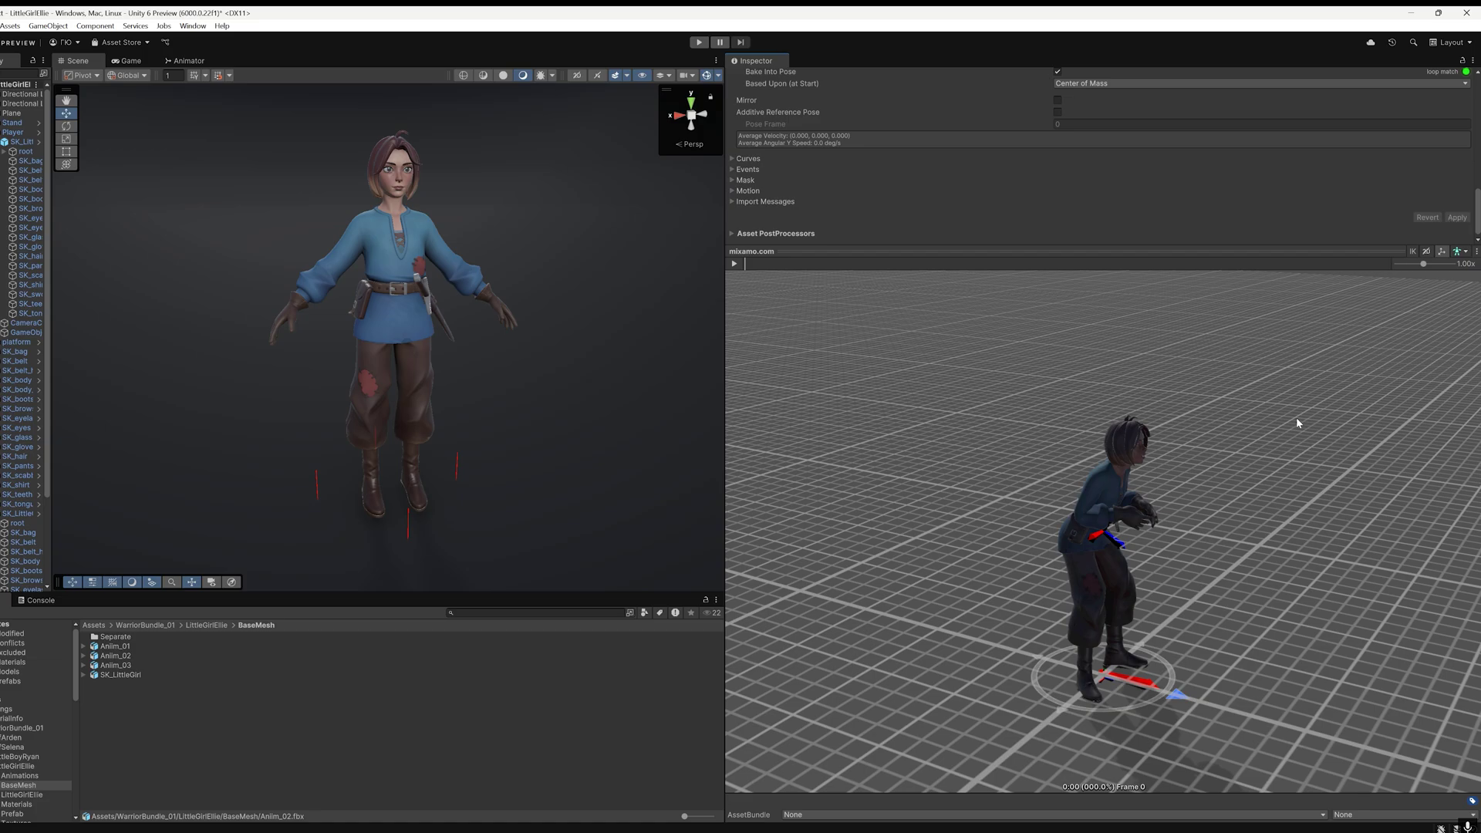
Step: Replay Anim_02's preview from low side and front angles, then select Anim_03
click(735, 264)
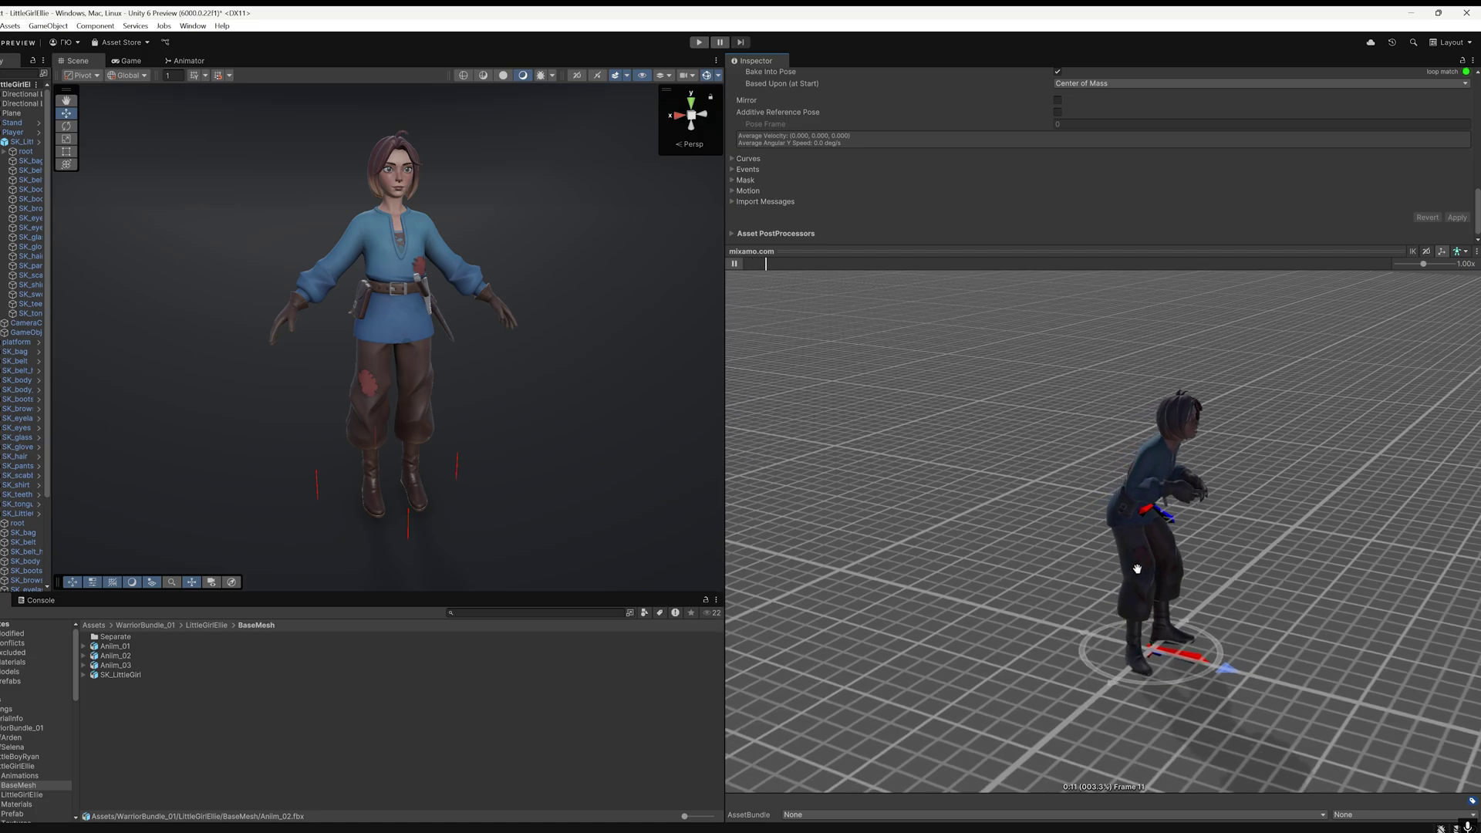
scroll(1119, 538, up, 5)
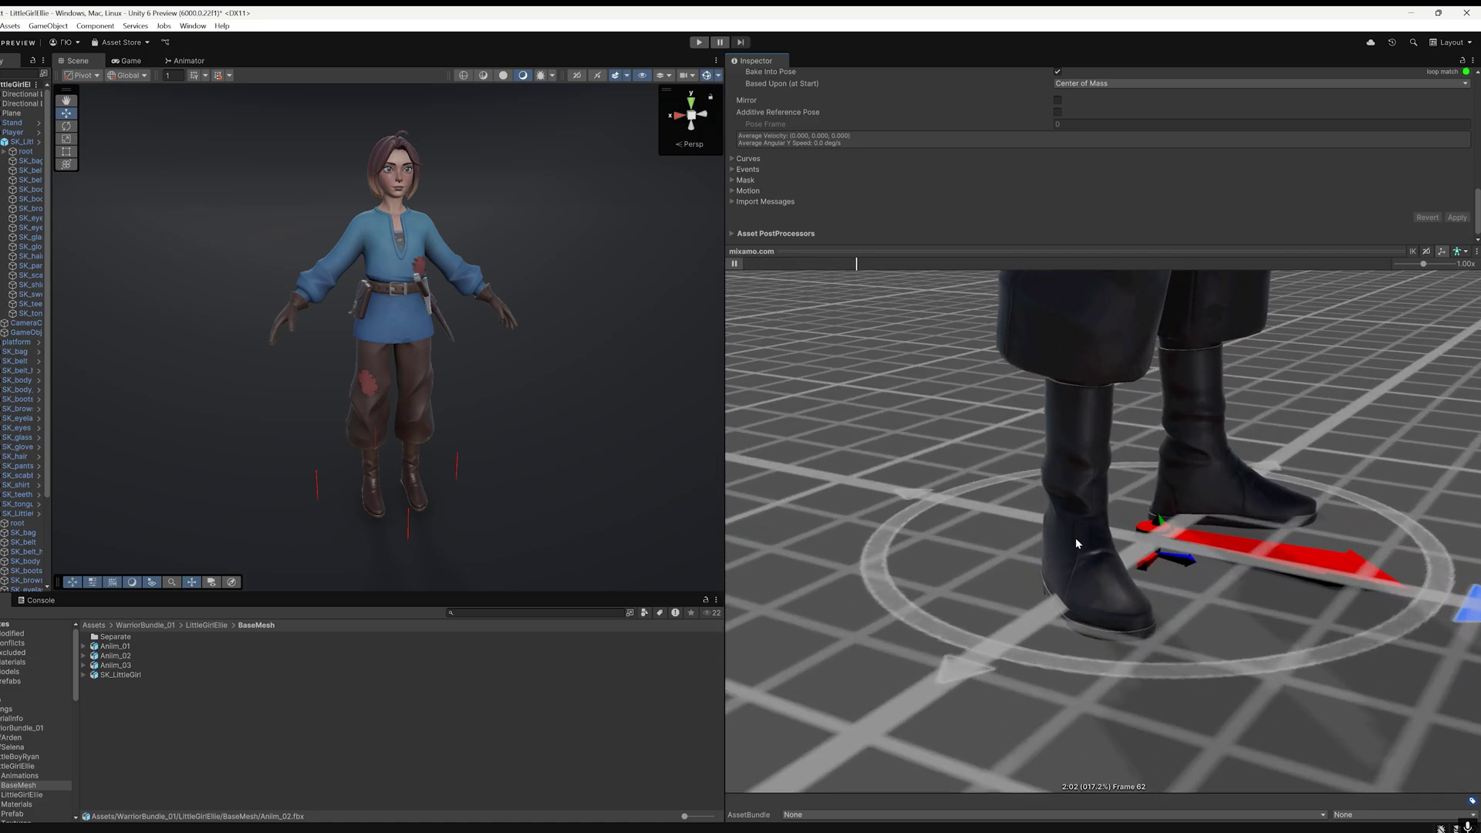
drag(1078, 539, 1237, 425)
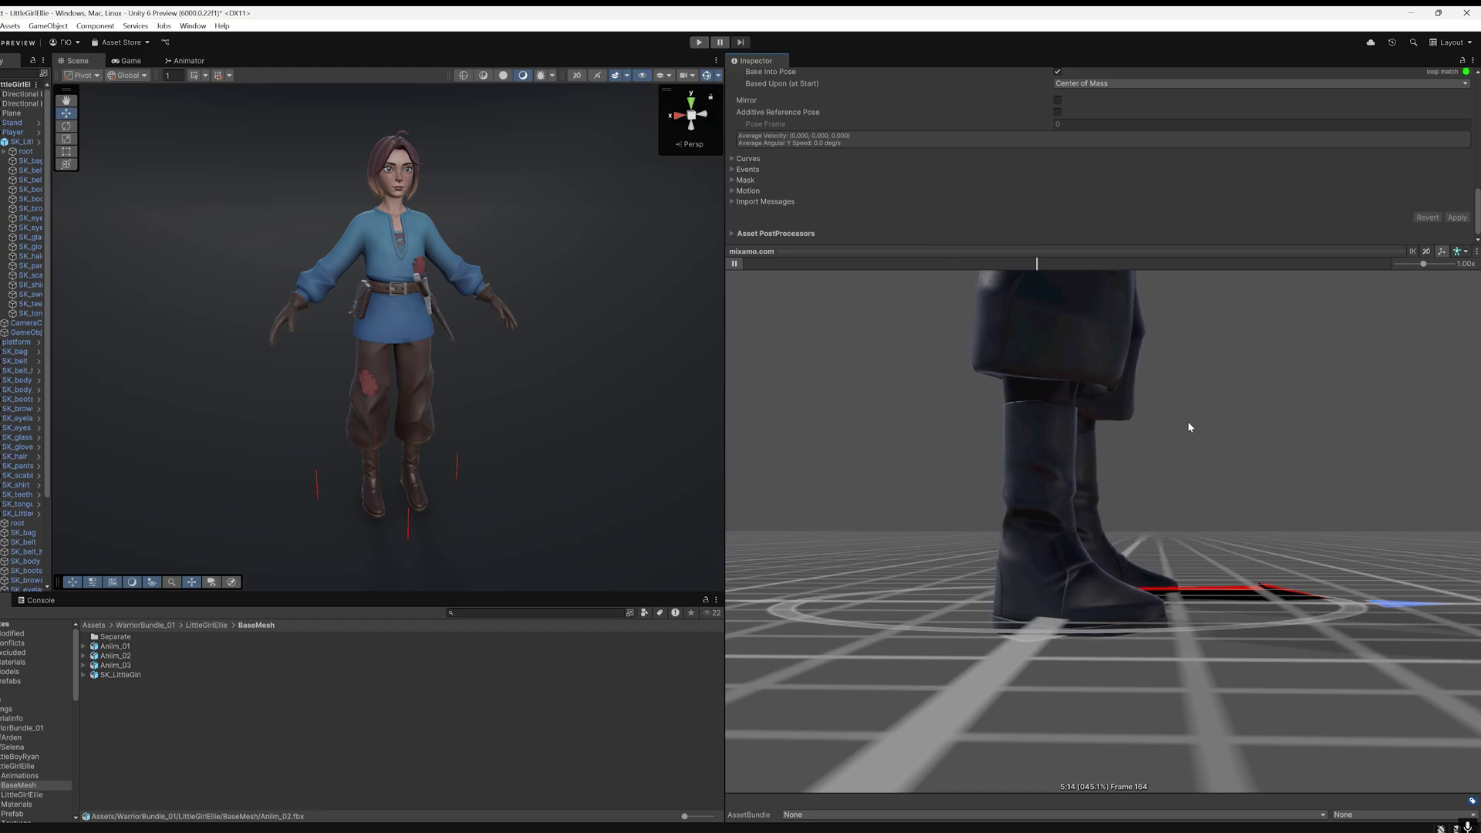
scroll(1189, 427, down, 5)
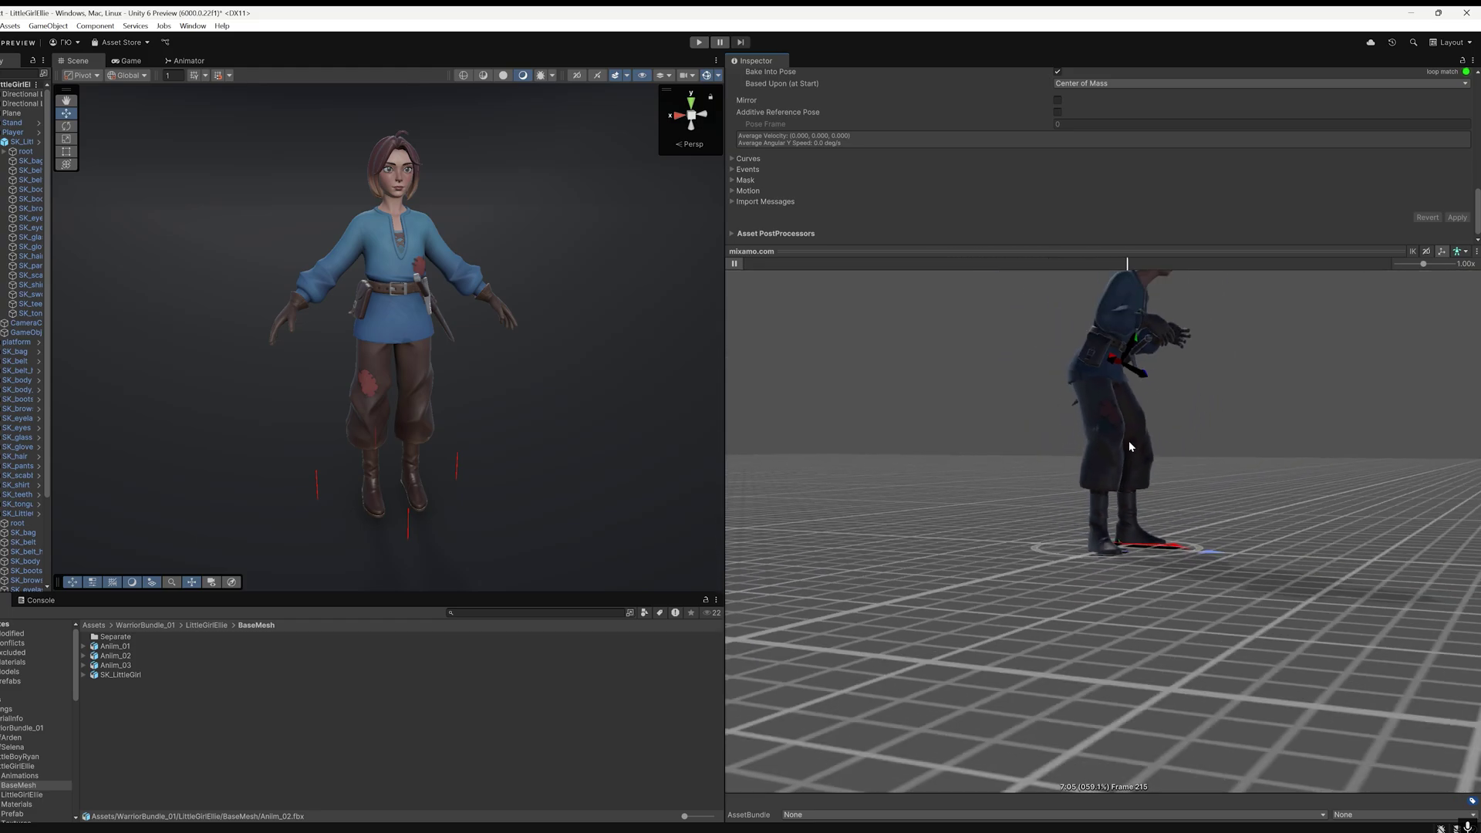
drag(1129, 446, 902, 583)
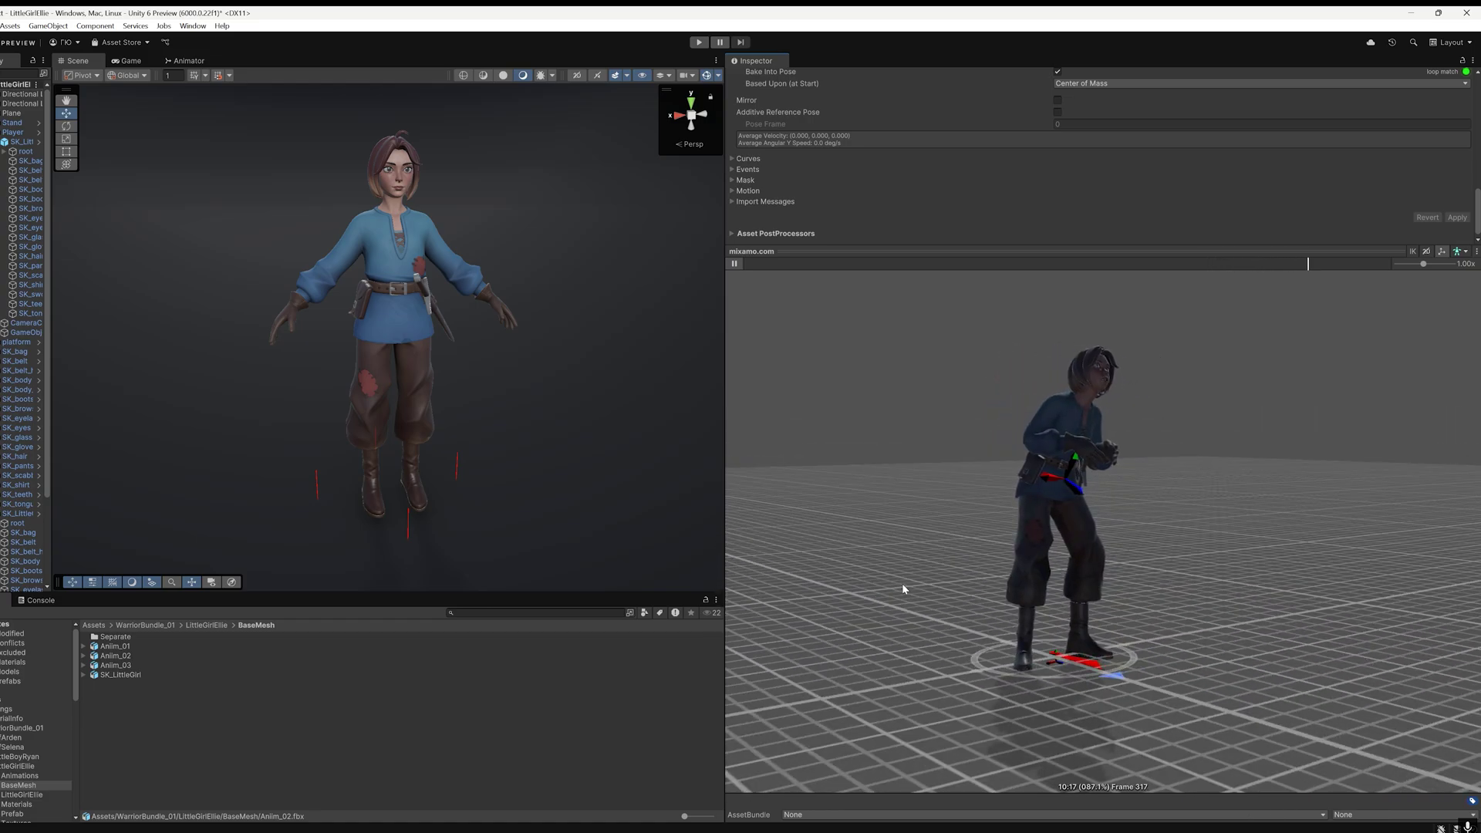
key(Down)
Step: Play Anim_03's preview and tick Bake Into Pose for root Rotation, Position (Y) and Position (XZ)
click(735, 265)
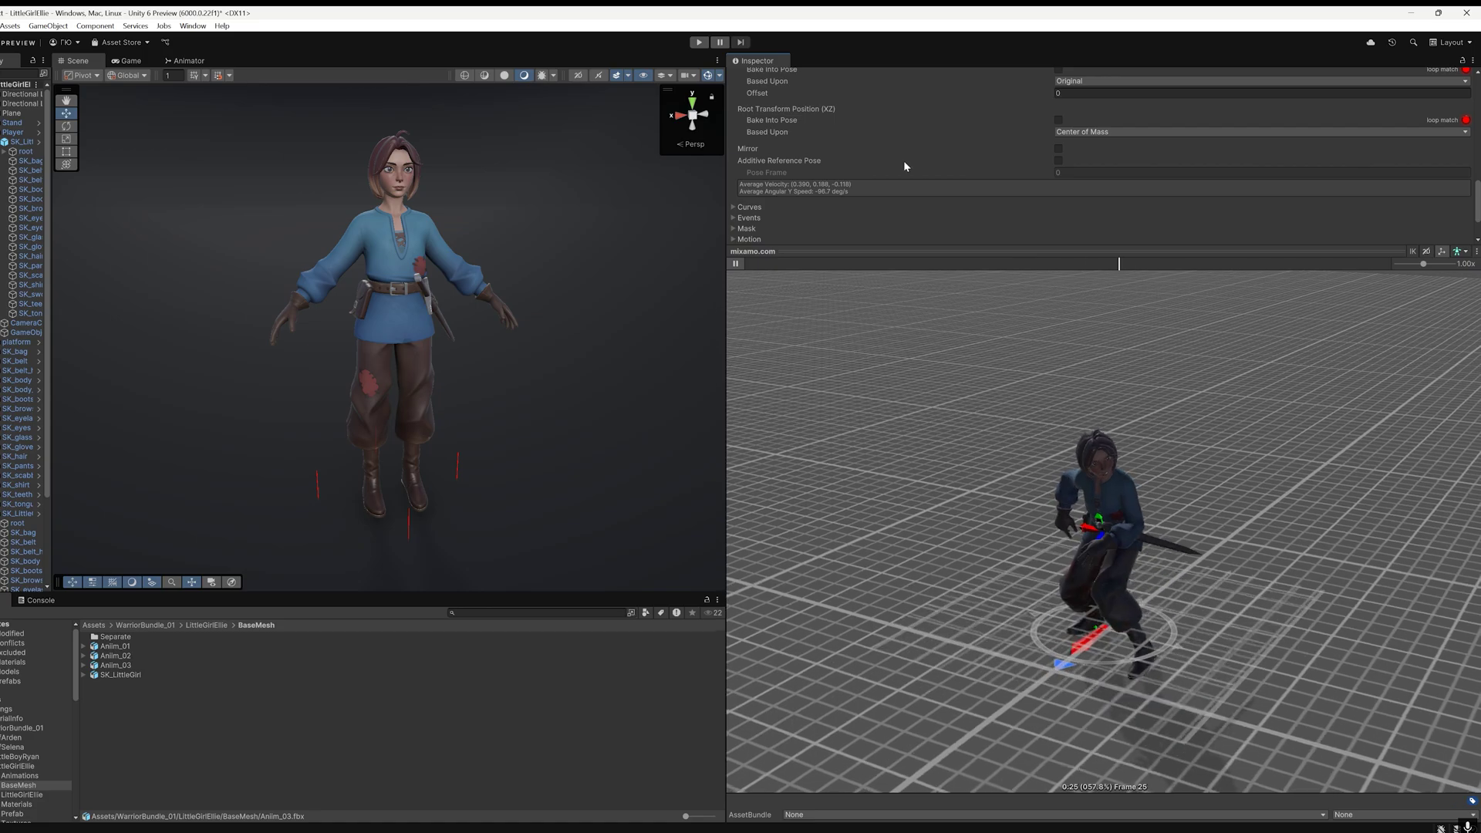
click(1059, 184)
click(1059, 133)
click(1059, 83)
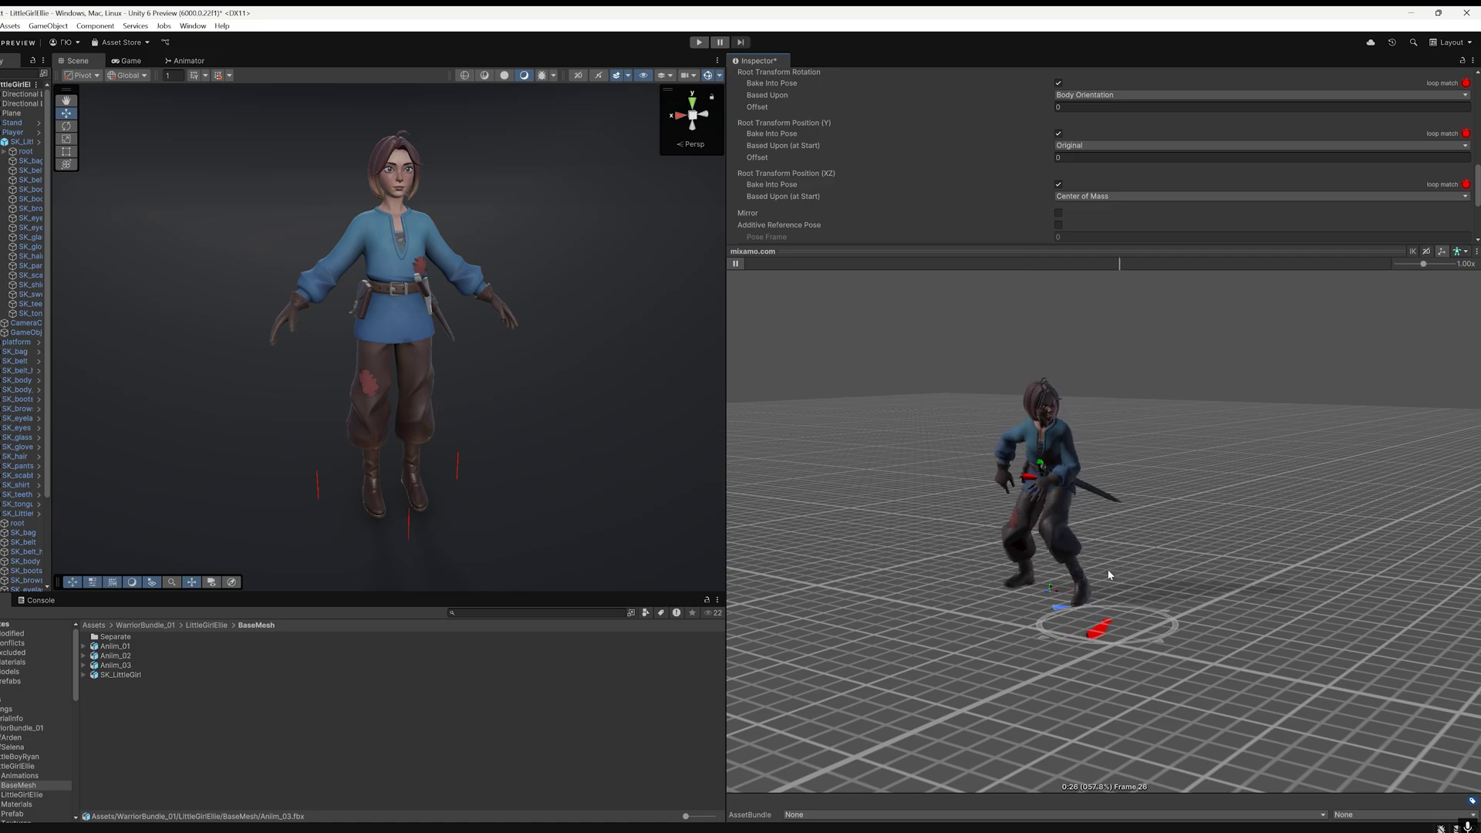
drag(1389, 540, 1207, 562)
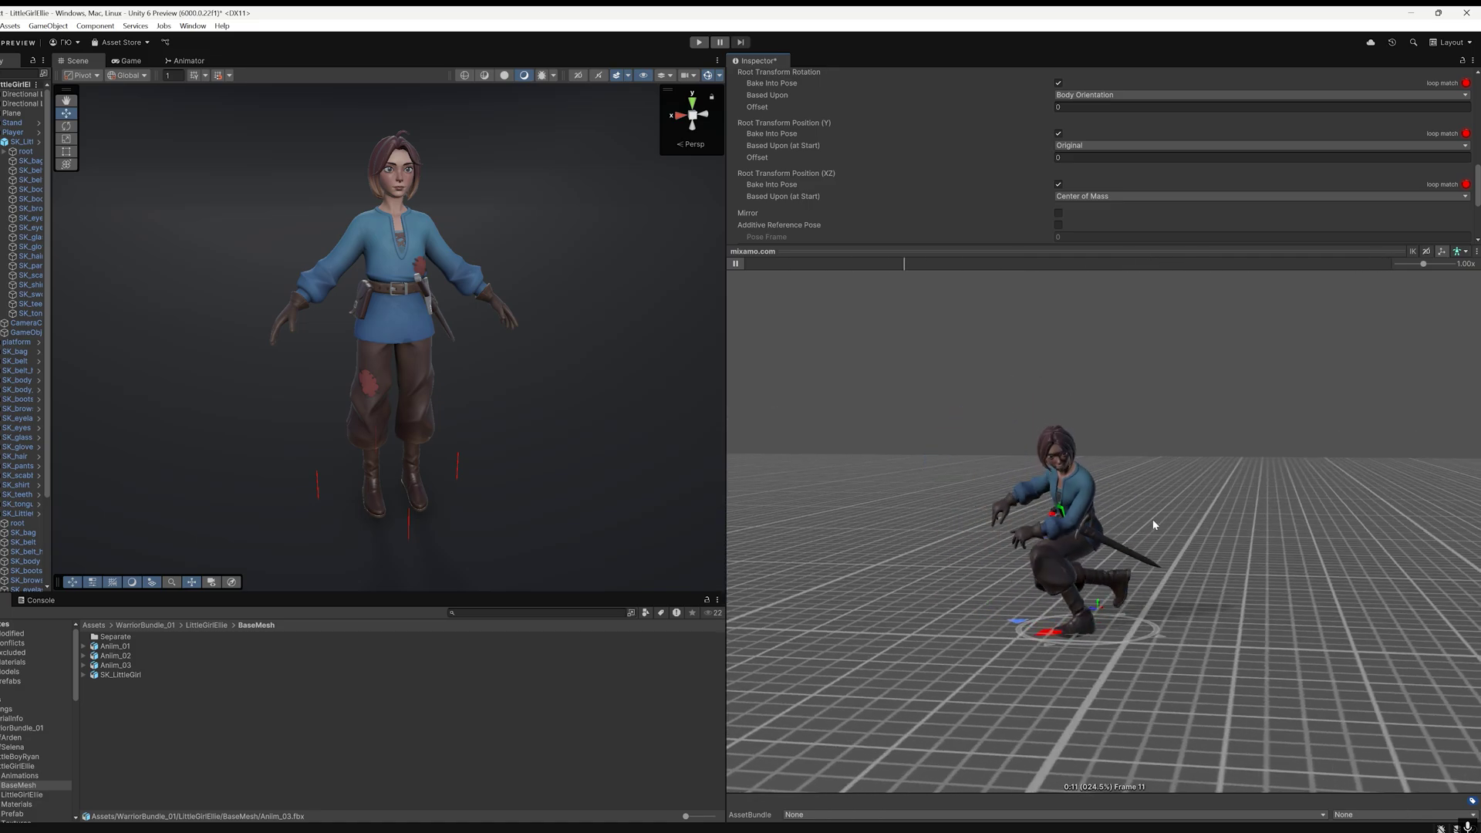
drag(1144, 488, 1003, 545)
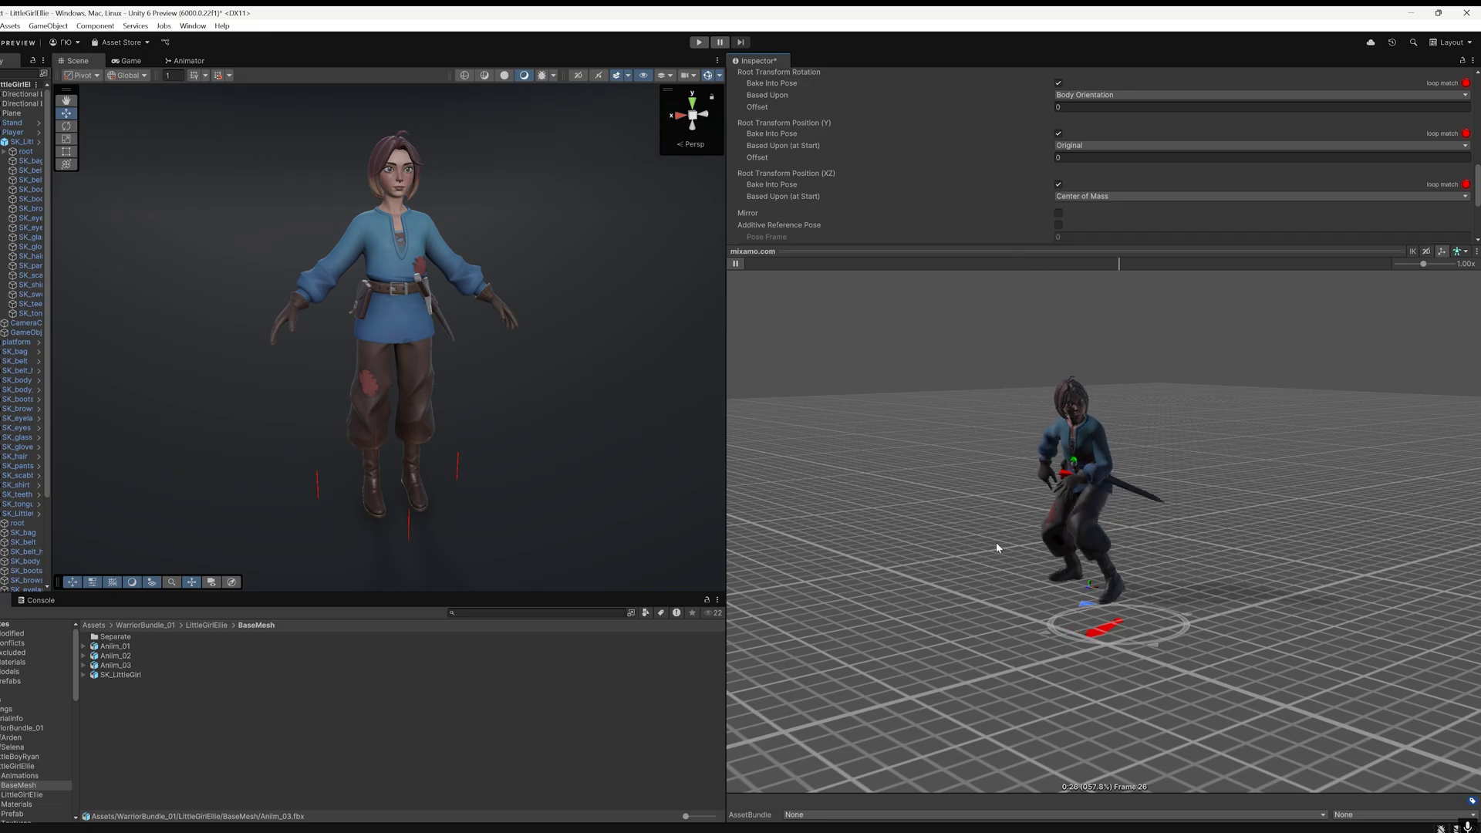